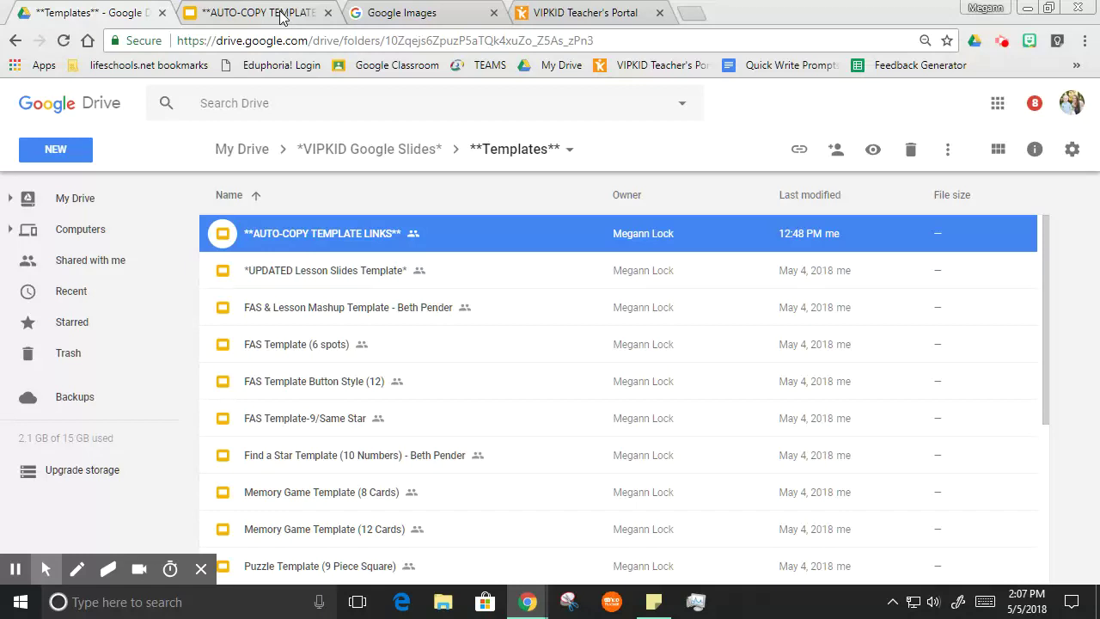
Follow the MC Lesson Google Slide (UPDATED) link in the AUTO-COPY TEMPLATE LINKS deck to its copy page.
{"action": "left_click", "coordinate": [284, 15]}
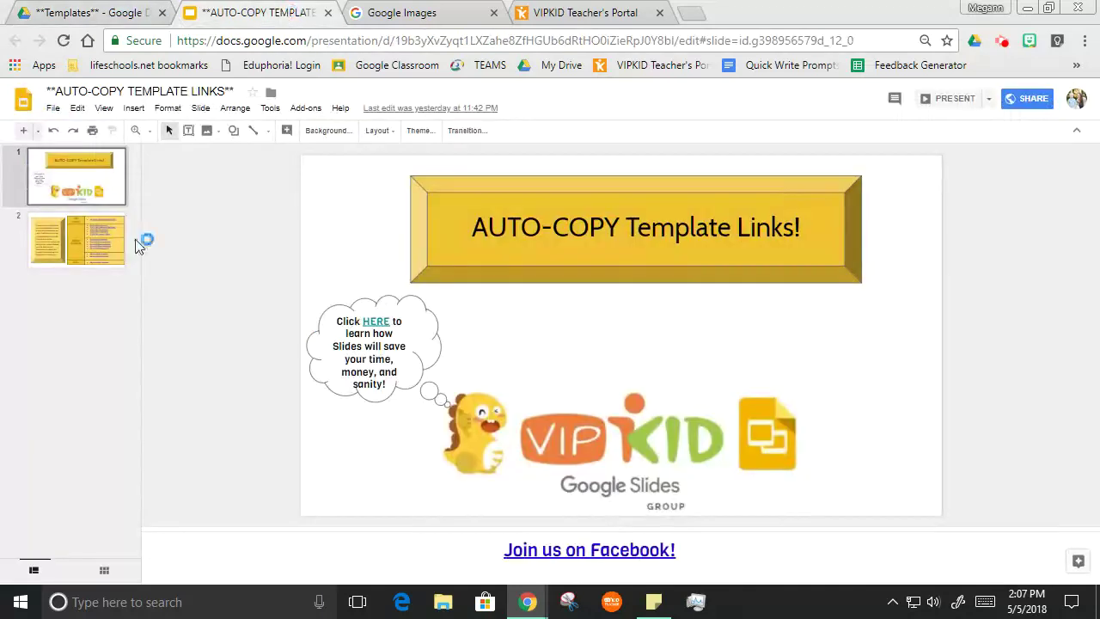
{"action": "left_click", "coordinate": [105, 240]}
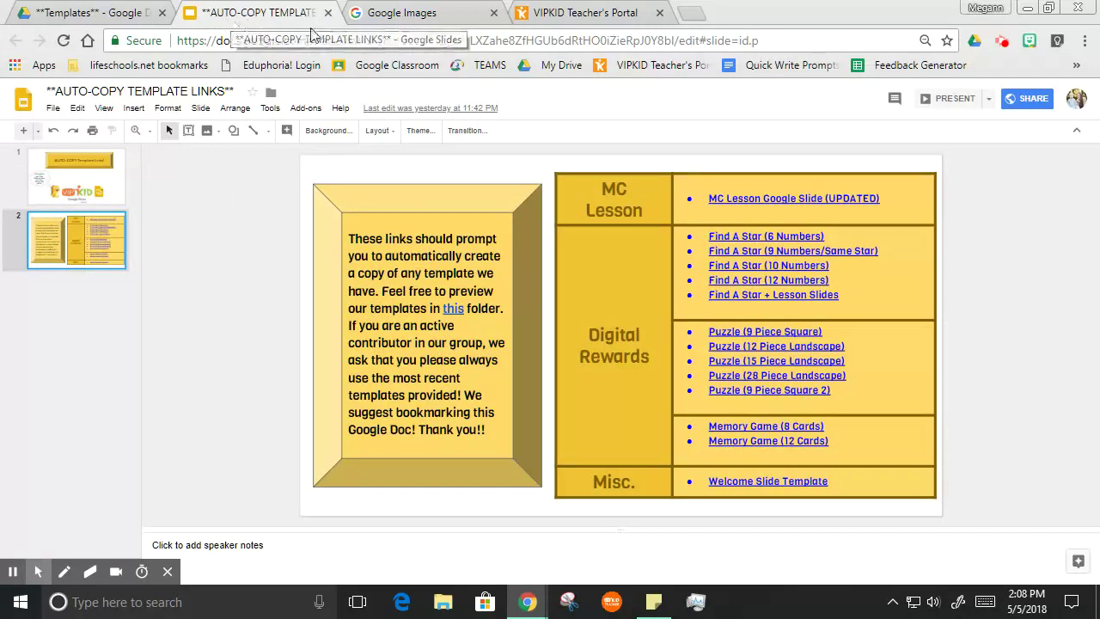
{"action": "left_click", "coordinate": [118, 10]}
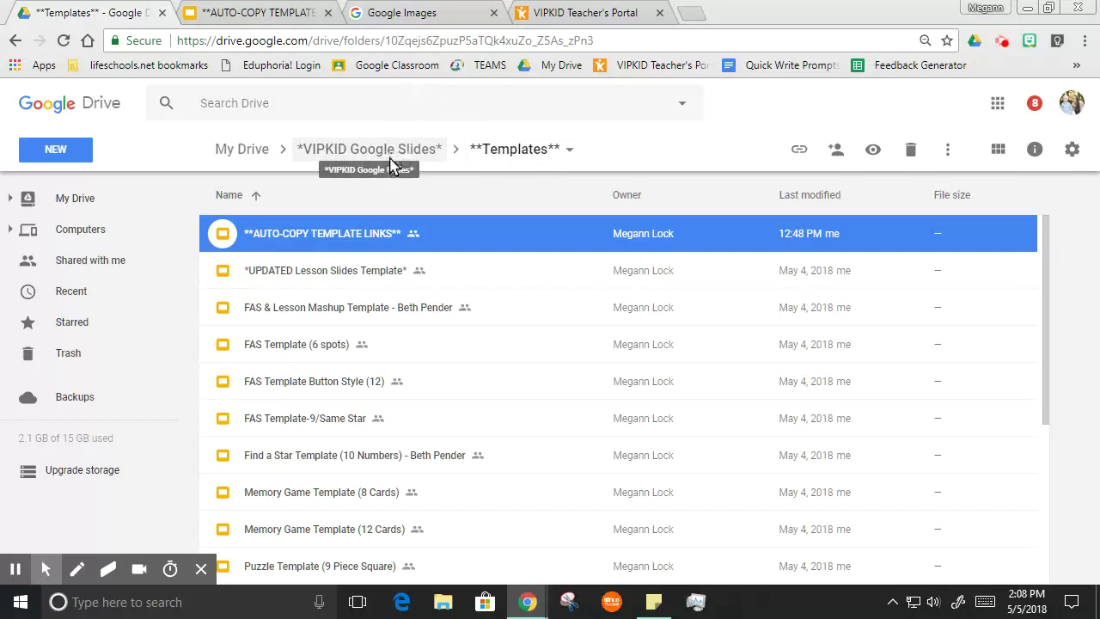
{"action": "left_click", "coordinate": [288, 12]}
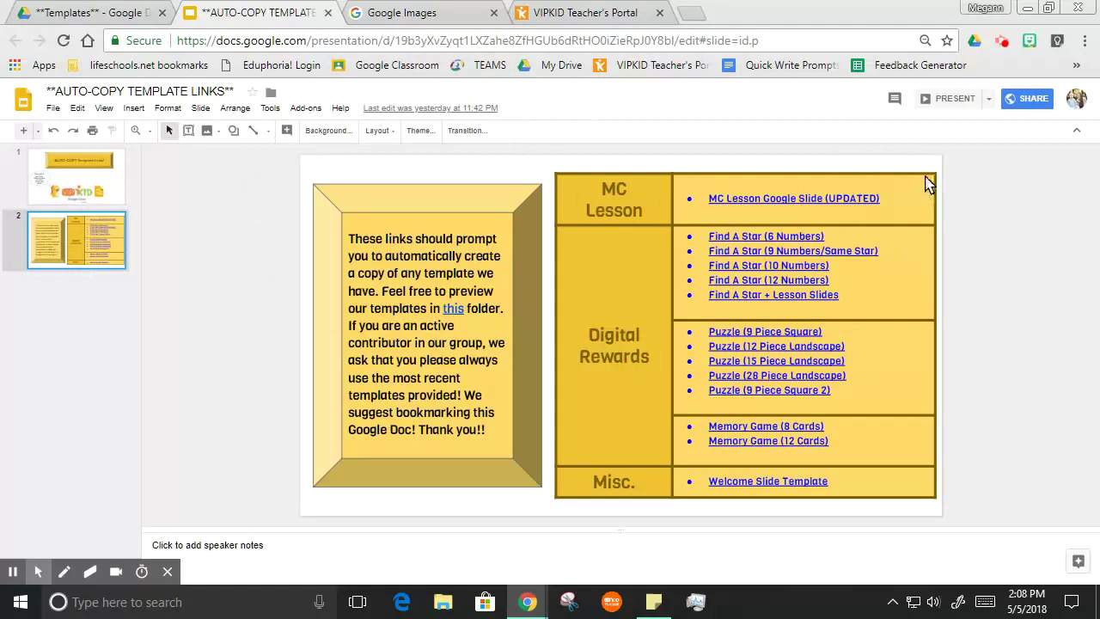
{"action": "left_click", "coordinate": [829, 207]}
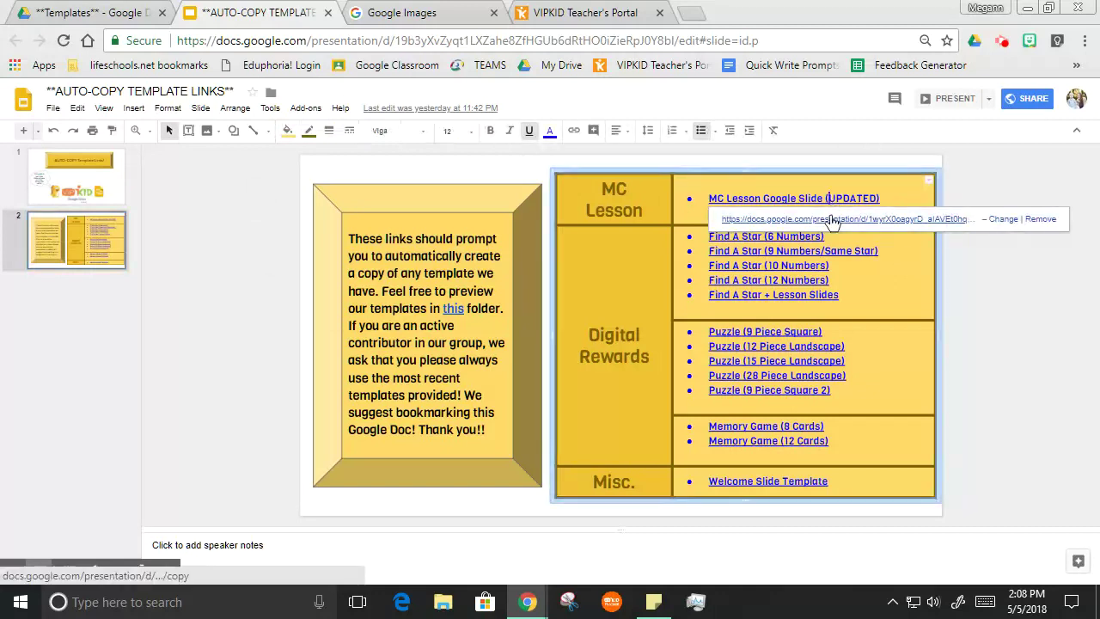
{"action": "left_click", "coordinate": [831, 220]}
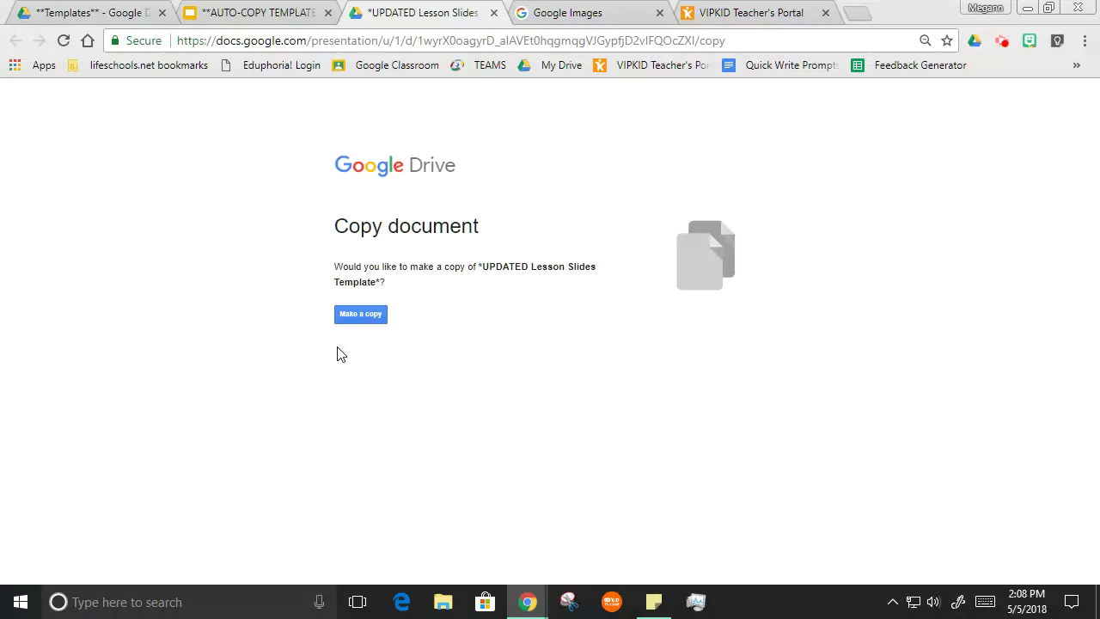
Make a copy of the UPDATED Lesson Slides Template and let the copied presentation open.
{"action": "left_click", "coordinate": [351, 318]}
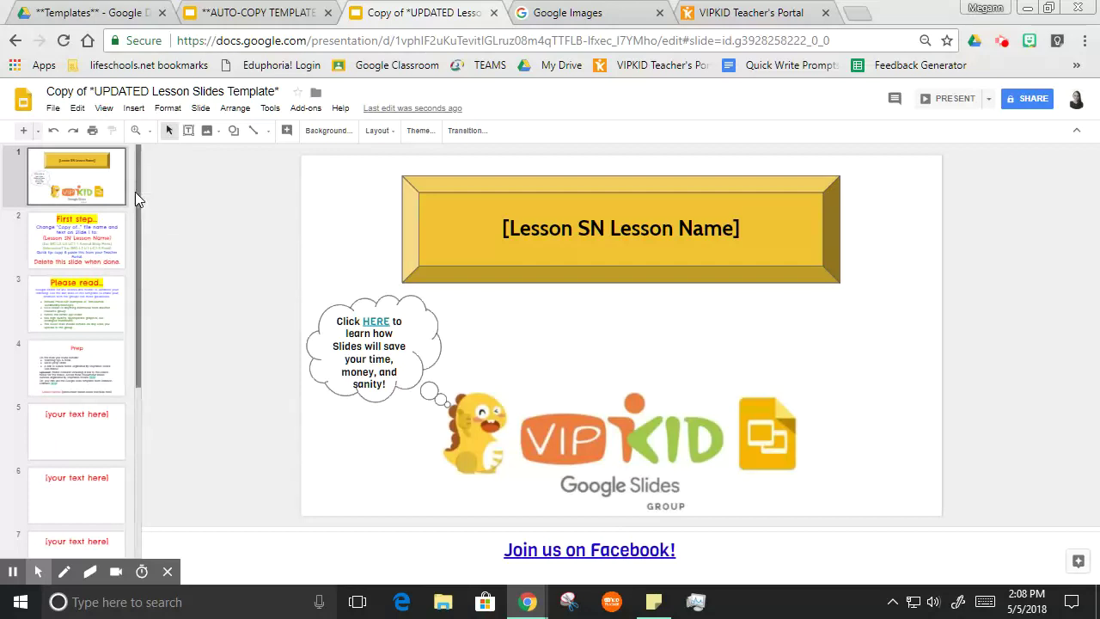
{"action": "mouse_move", "coordinate": [141, 192]}
{"action": "left_mouse_down"}
{"action": "mouse_move", "coordinate": [138, 256]}
{"action": "mouse_move", "coordinate": [136, 184]}
{"action": "left_mouse_up"}
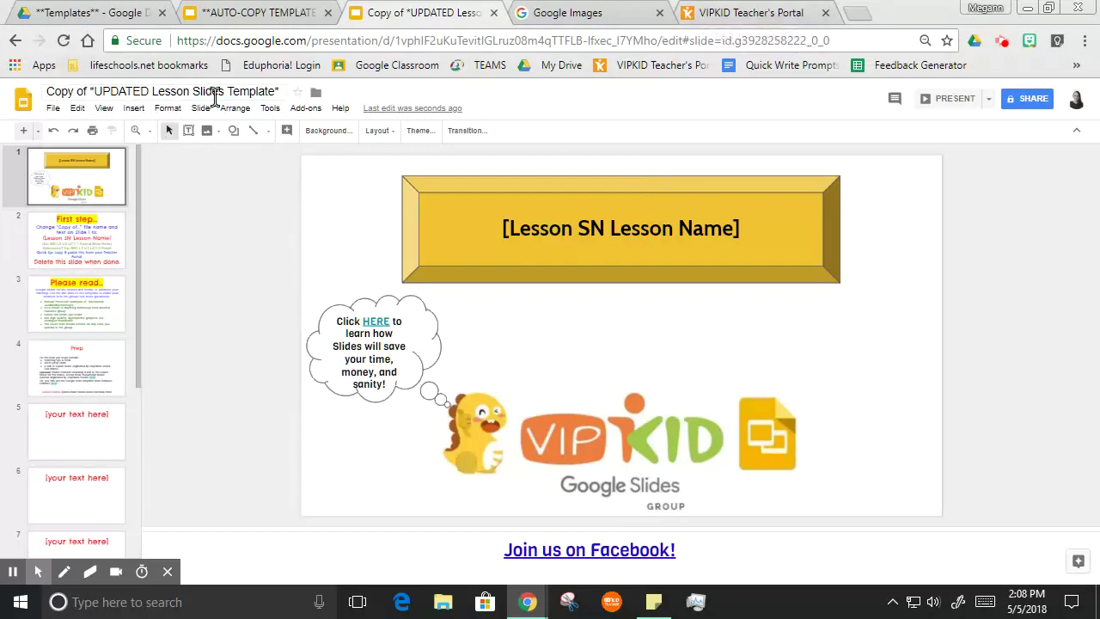
Select the 'MC-L6-U4-LC1-4 Lesson 4: Happy Holidays 4' code and name in the Teacher's Portal classroom list.
{"action": "left_click", "coordinate": [741, 13]}
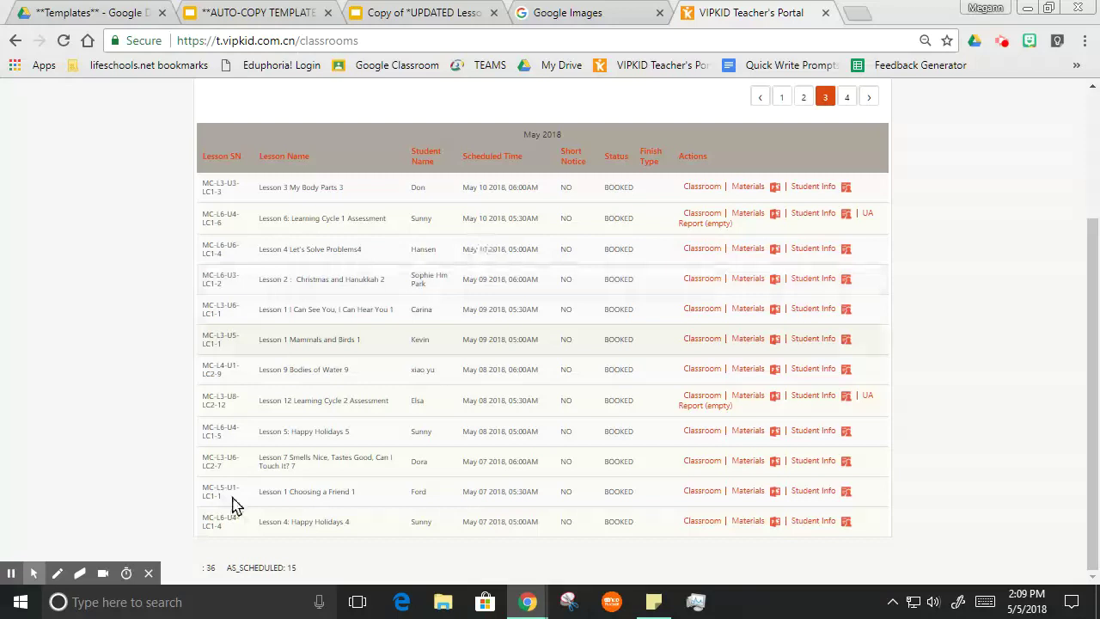
{"action": "left_click_drag", "start_coordinate": [356, 532], "coordinate": [202, 523]}
{"action": "key", "text": "ctrl+c"}
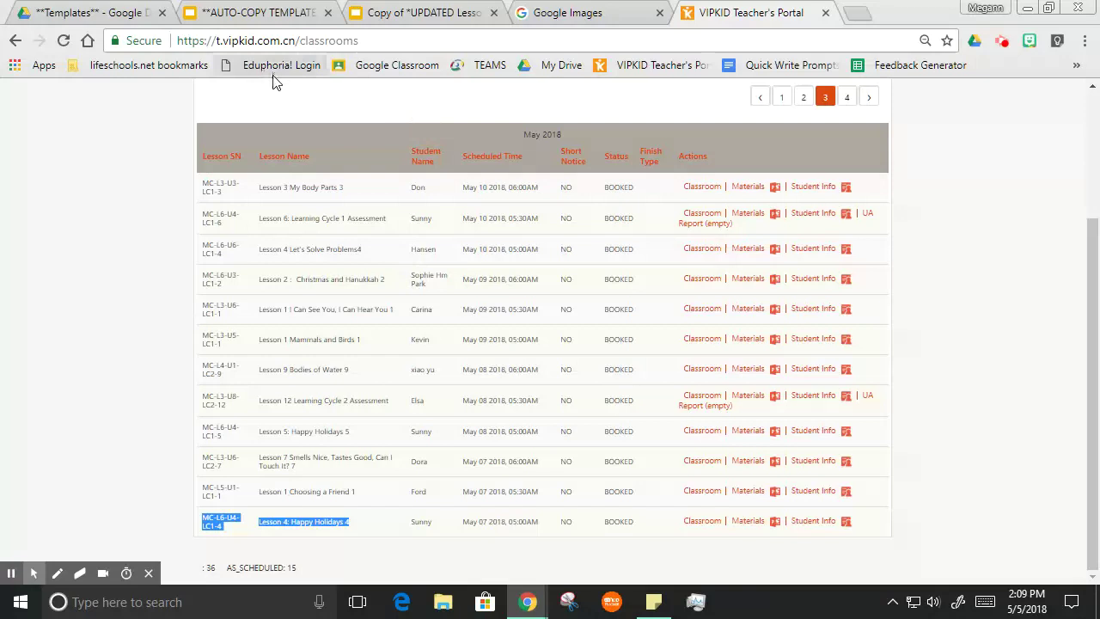
Rename the presentation to 'MC-L6-U4-LC1-4 Happy Holidays' from the pasted lesson code and name.
{"action": "left_click", "coordinate": [388, 13]}
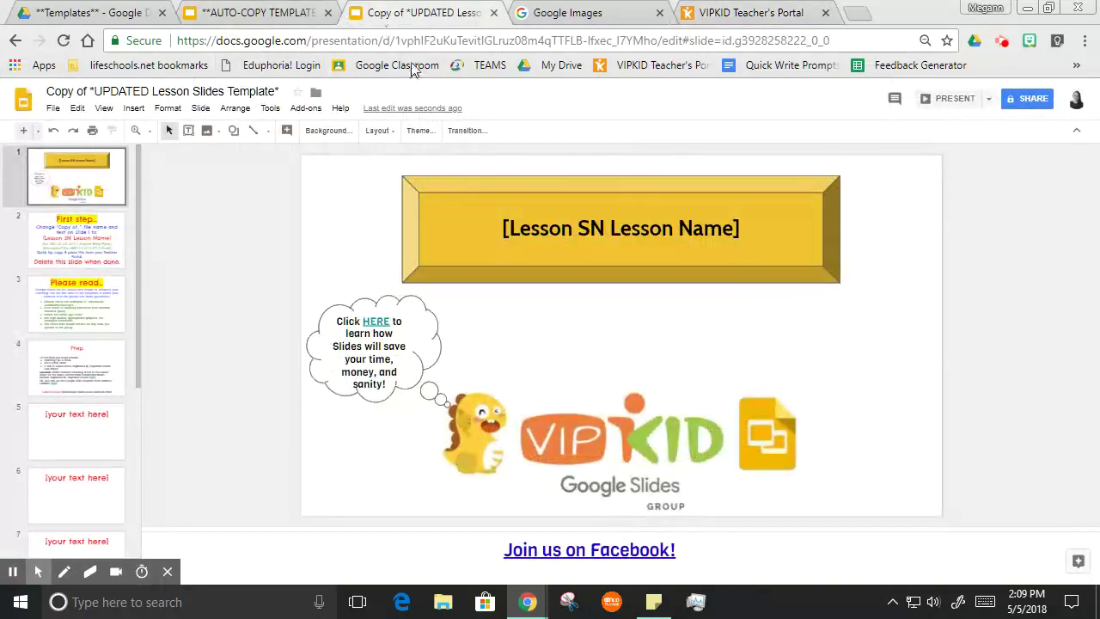
{"action": "left_click", "coordinate": [113, 92]}
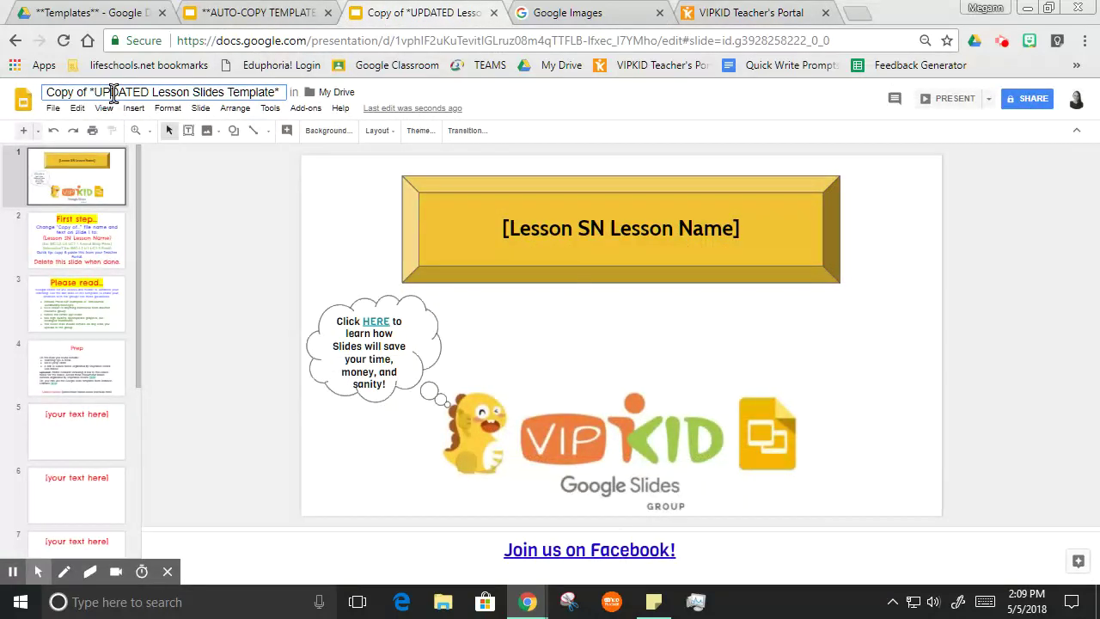
{"action": "left_click", "coordinate": [113, 93]}
{"action": "key", "text": "BackSpace"}
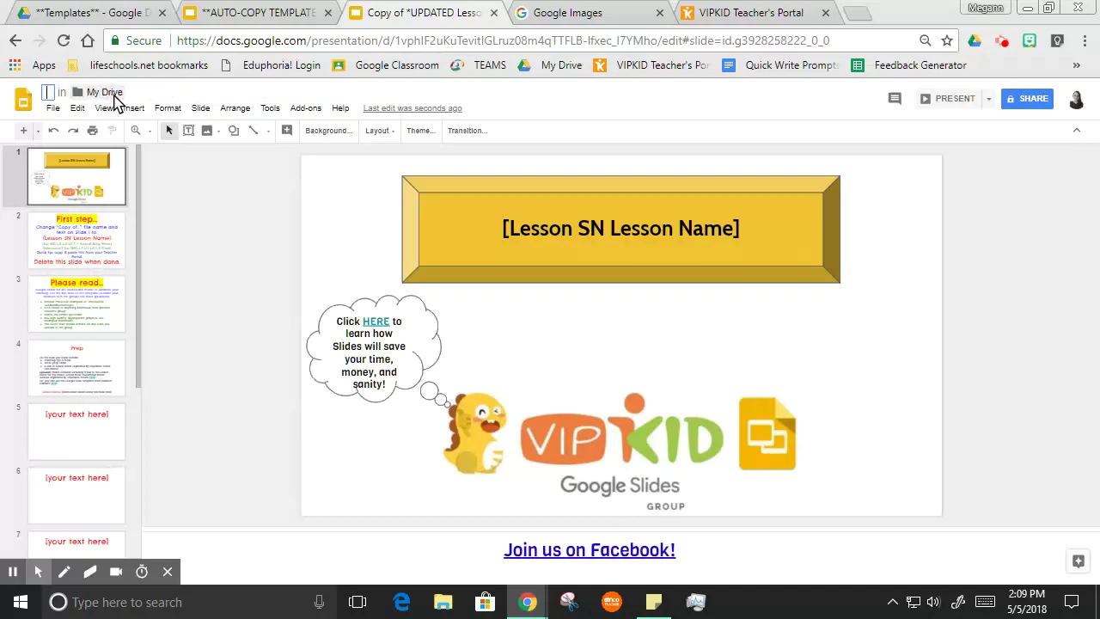
{"action": "key", "text": "ctrl+v"}
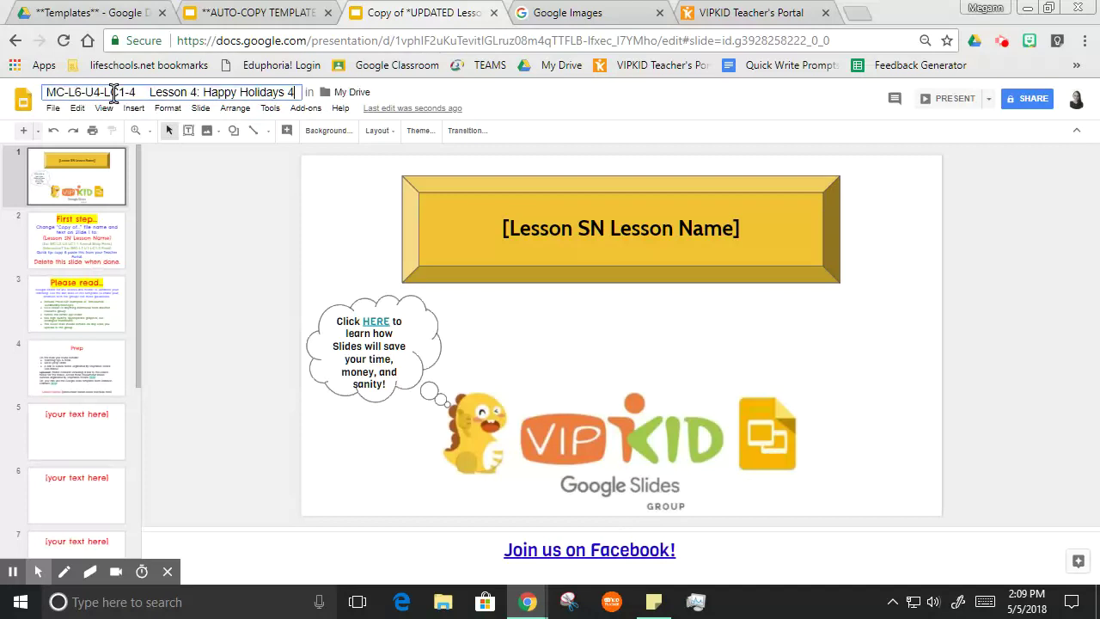
{"action": "left_click", "coordinate": [204, 94]}
{"action": "left_click_drag", "start_coordinate": [204, 94], "coordinate": [147, 109]}
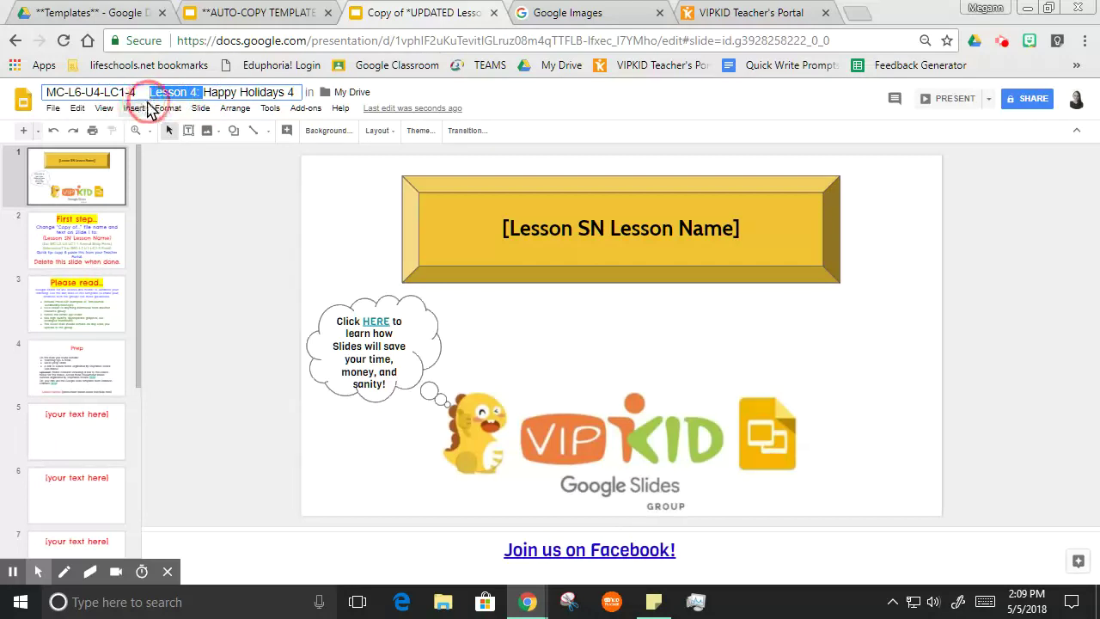
{"action": "key", "text": "BackSpace"}
{"action": "key", "text": "BackSpace"}
{"action": "key", "text": "BackSpace"}
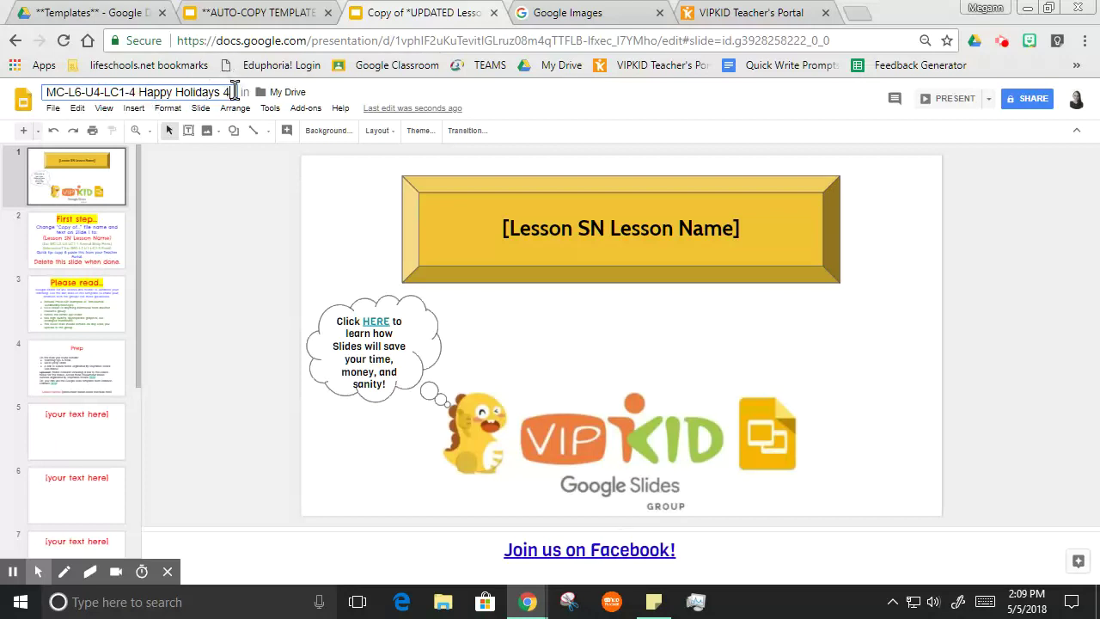
{"action": "key", "text": "BackSpace"}
{"action": "key", "text": "BackSpace"}
{"action": "left_click", "coordinate": [230, 233]}
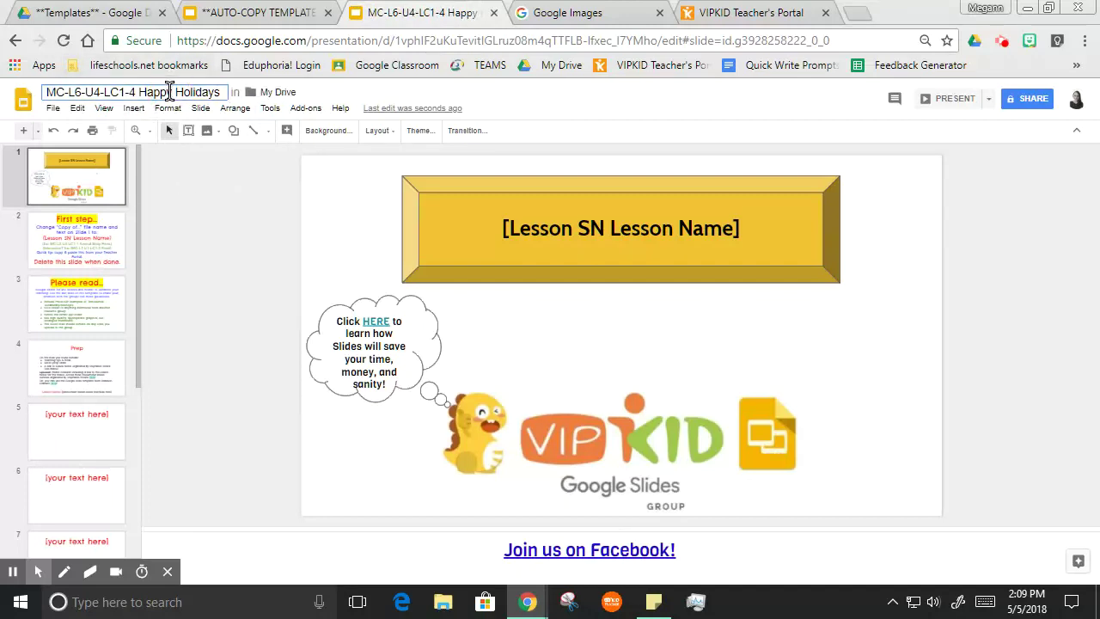
Replace slide 1's placeholder title with 'MC-L6-U4-LC1-4 Happy Holidays'.
{"action": "left_click", "coordinate": [170, 92]}
{"action": "key", "text": "ctrl+c"}
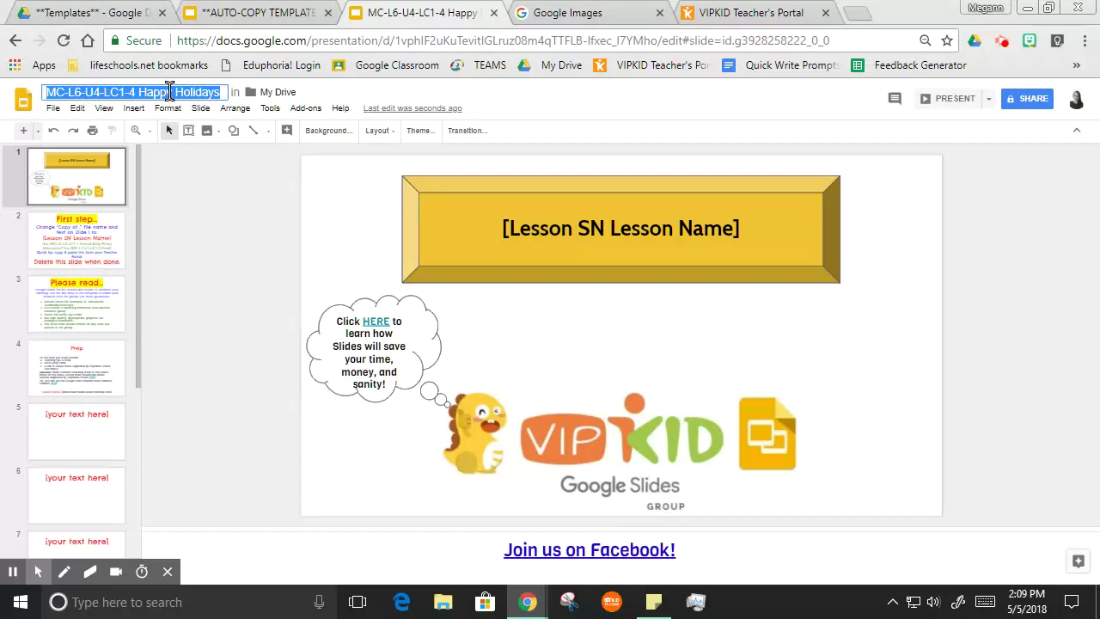
{"action": "left_click", "coordinate": [618, 238]}
{"action": "double_click", "coordinate": [619, 238]}
{"action": "left_click", "coordinate": [618, 238]}
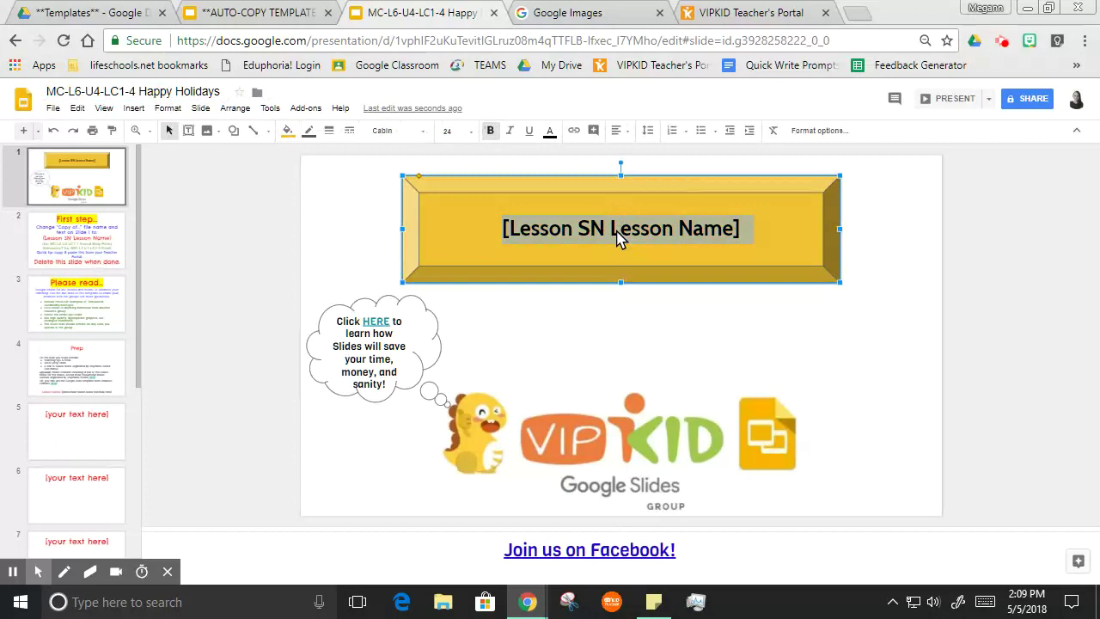
{"action": "key", "text": "BackSpace"}
{"action": "key", "text": "ctrl+v"}
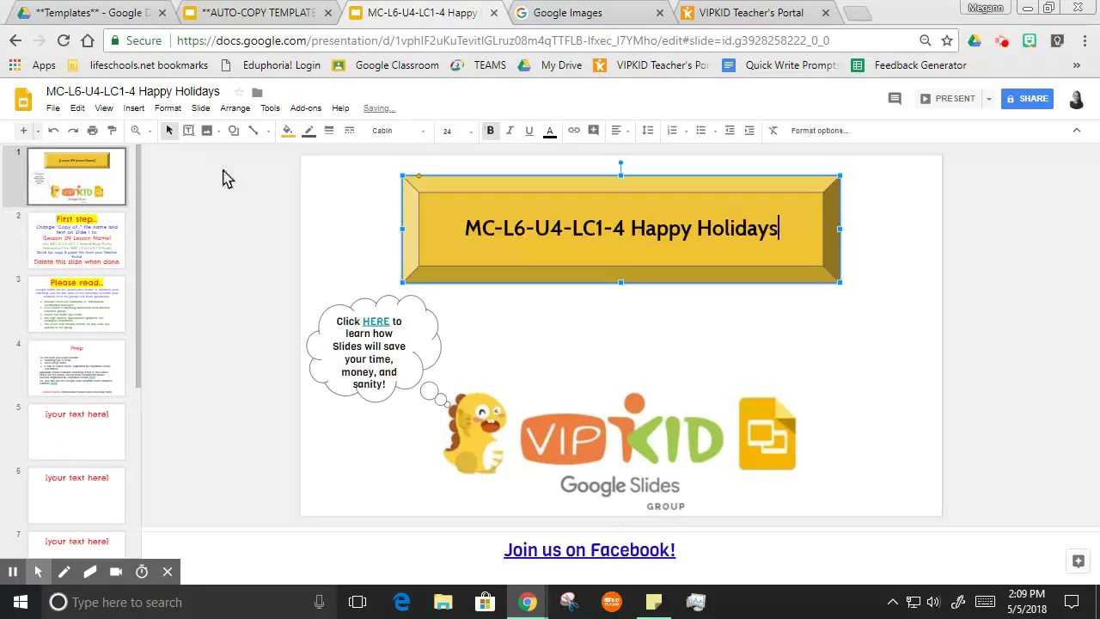
{"action": "left_click", "coordinate": [223, 177]}
Delete the First step instruction slide and go to the first '[your text here]' slide.
{"action": "left_click", "coordinate": [97, 264]}
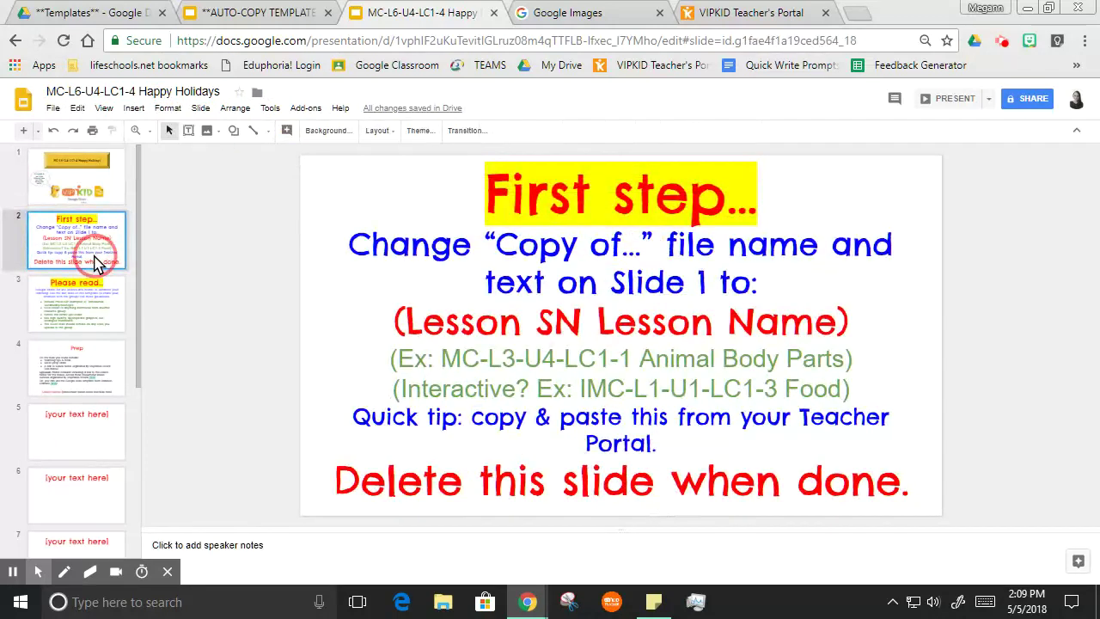
{"action": "right_click", "coordinate": [97, 265]}
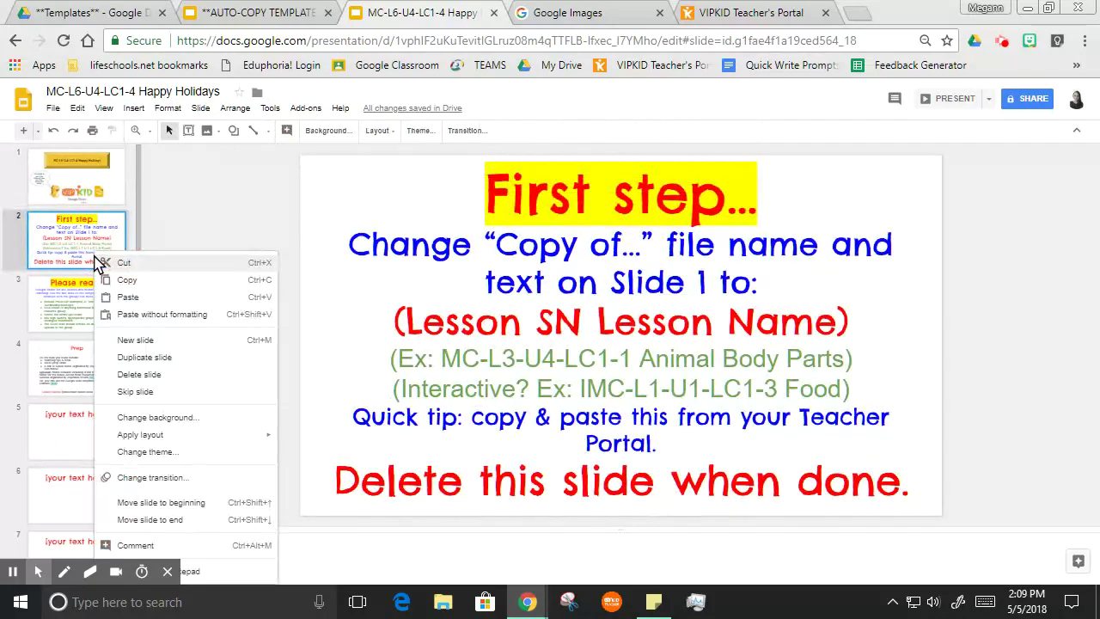
{"action": "left_click", "coordinate": [134, 378]}
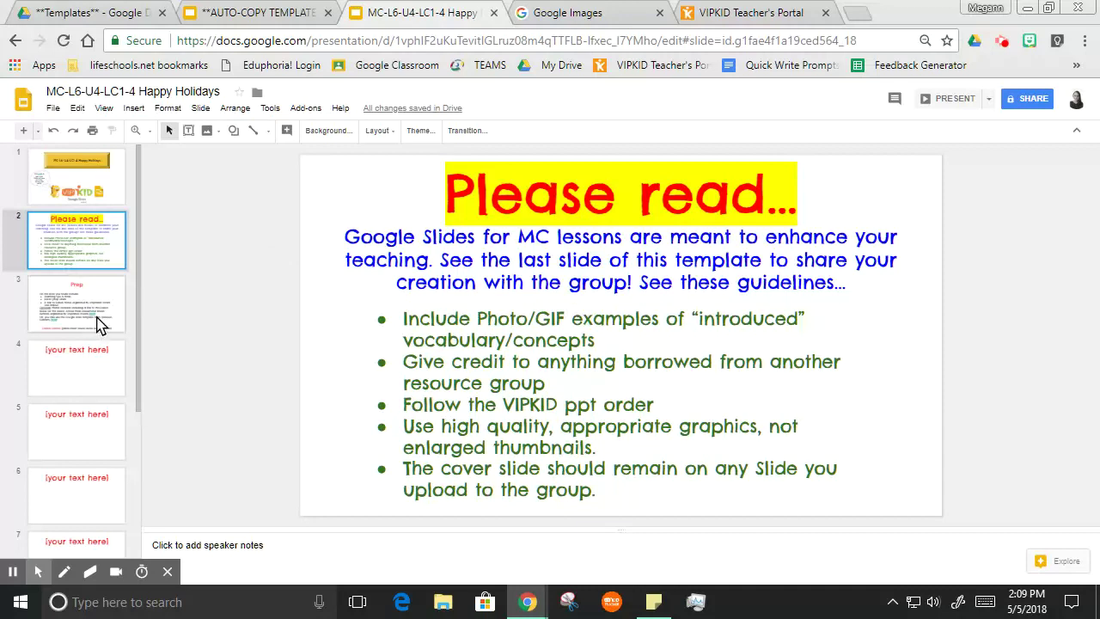
{"action": "left_click", "coordinate": [84, 379]}
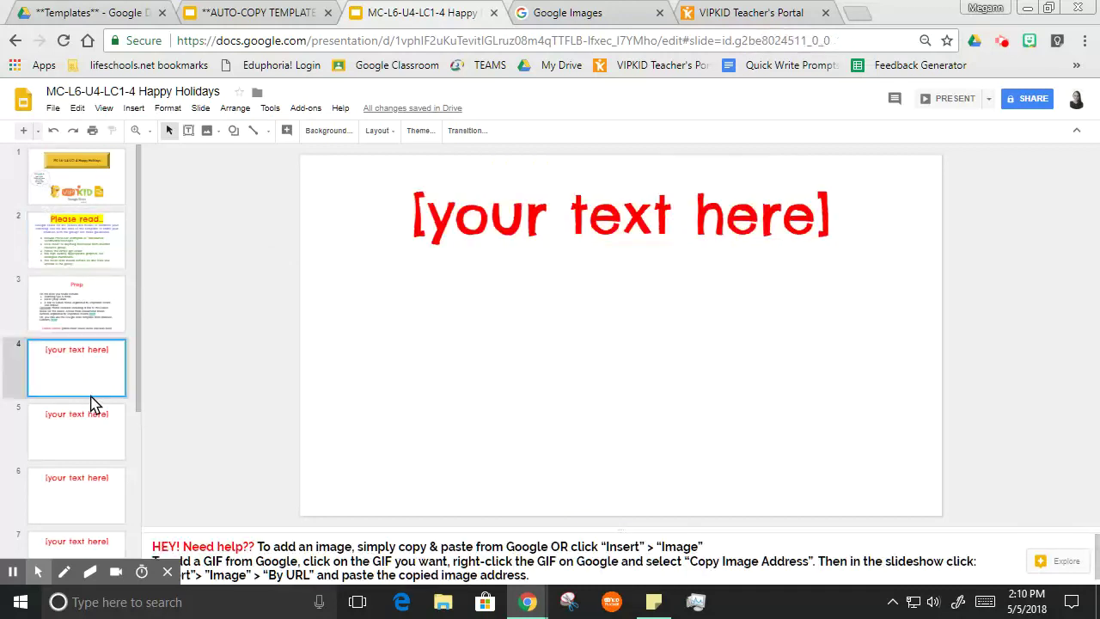
Search Google Images for 'expanded form'.
{"action": "left_click", "coordinate": [625, 19]}
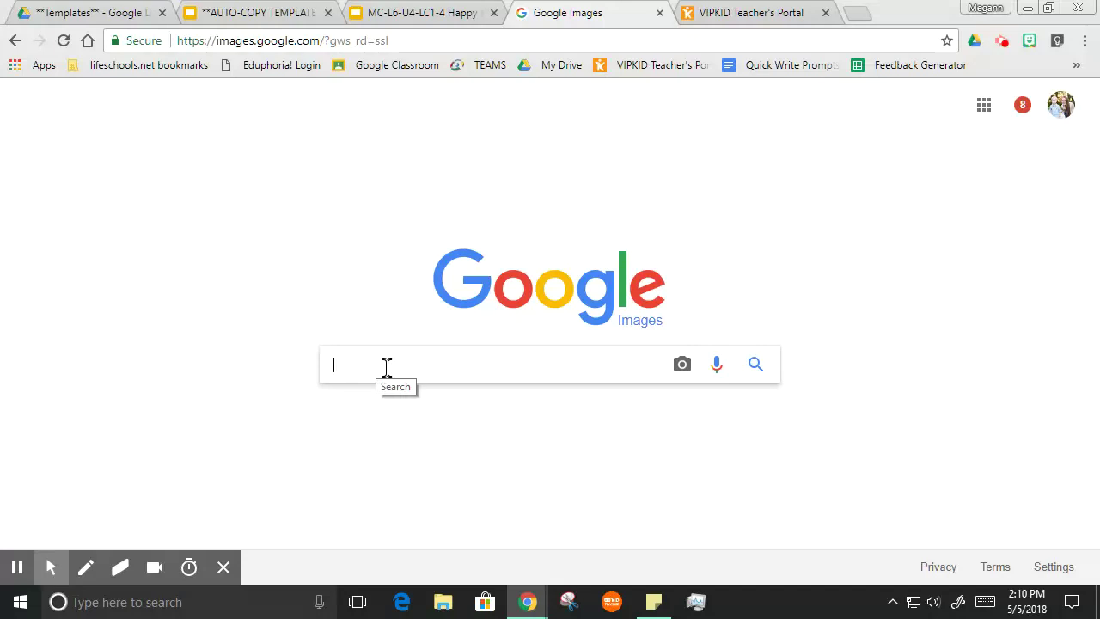
{"action": "type", "text": "expanded for"}
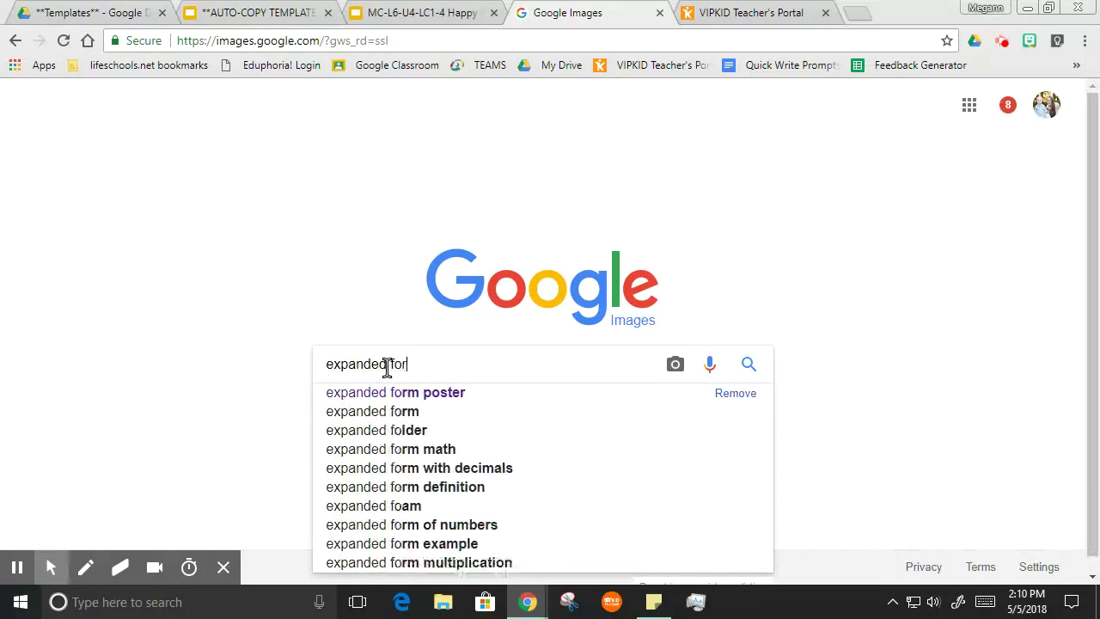
{"action": "type", "text": "m"}
{"action": "key", "text": "Return"}
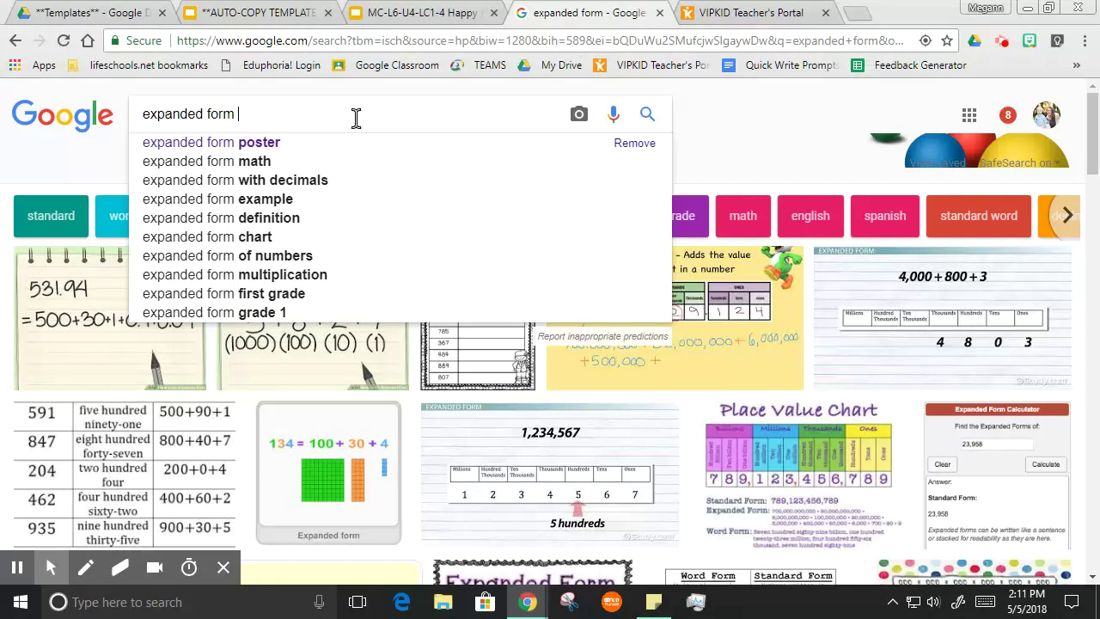
Try 'expanded form poster' and 'expanded form definition' searches, then return to plain 'expanded form'.
{"action": "type", "text": "poster"}
{"action": "key", "text": "Return"}
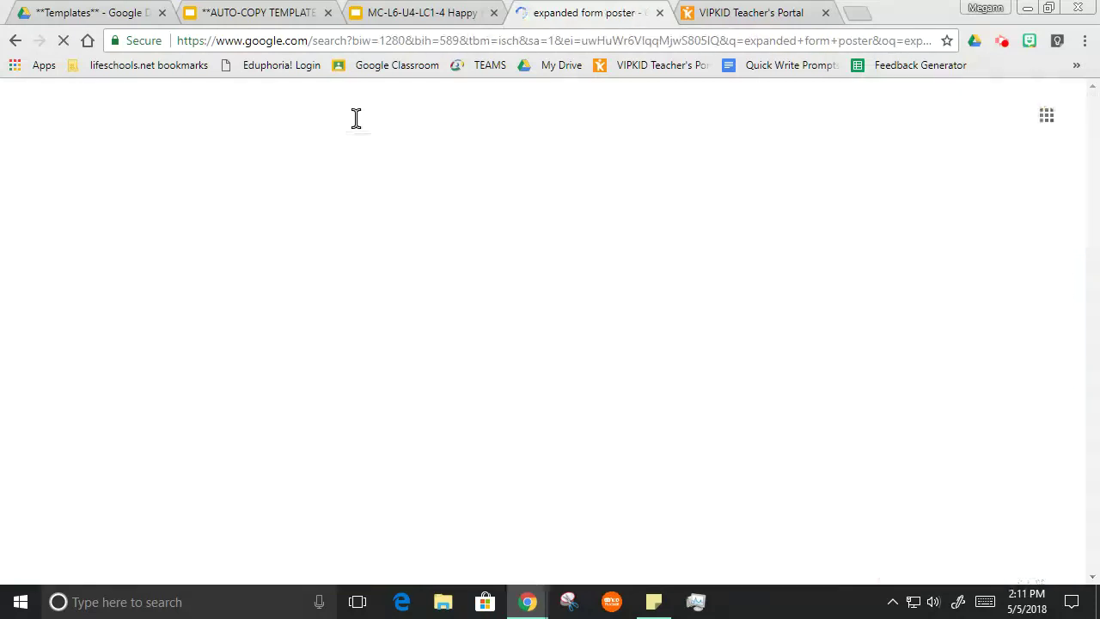
{"action": "key", "text": "BackSpace"}
{"action": "key", "text": "BackSpace"}
{"action": "key", "text": "BackSpace"}
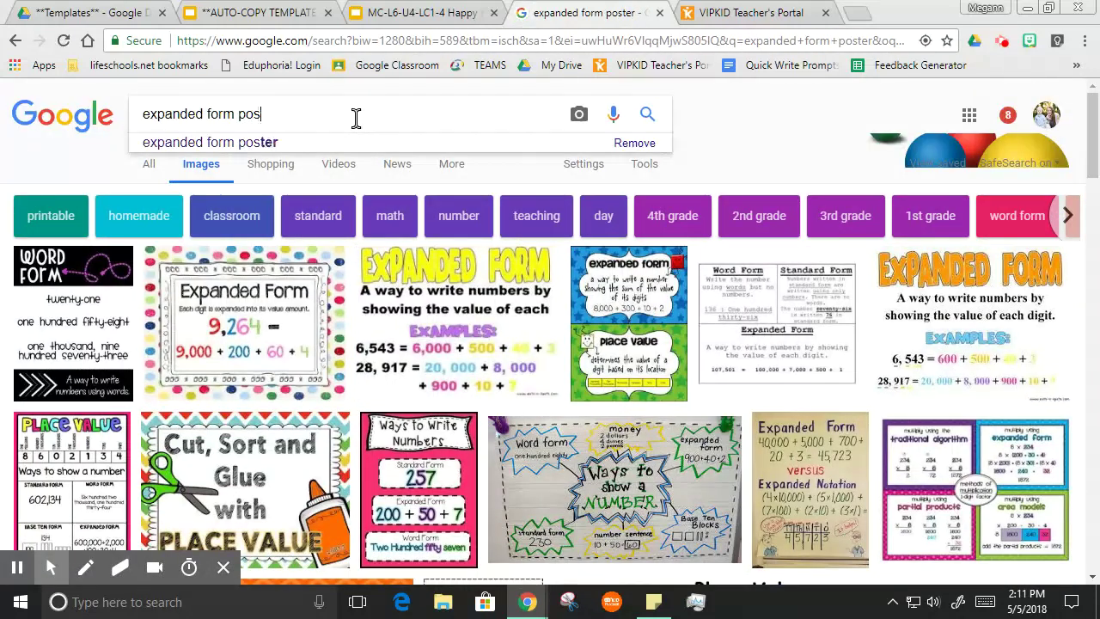
{"action": "key", "text": "BackSpace"}
{"action": "key", "text": "BackSpace"}
{"action": "key", "text": "BackSpace"}
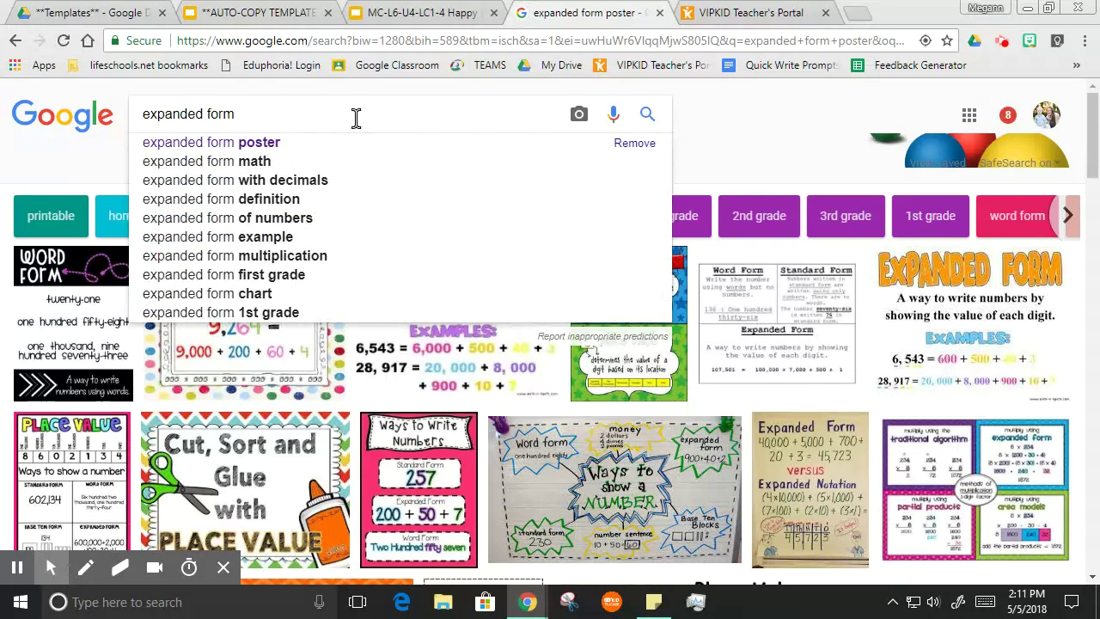
{"action": "type", "text": "definition"}
{"action": "key", "text": "Return"}
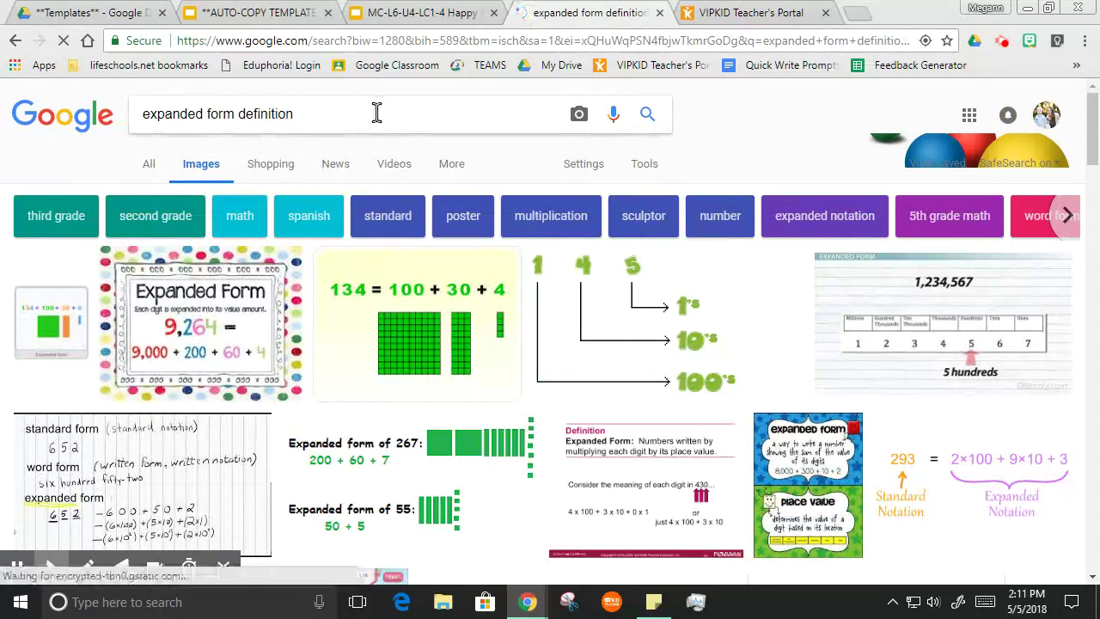
{"action": "left_click_drag", "start_coordinate": [357, 116], "coordinate": [240, 124]}
{"action": "key", "text": "BackSpace"}
{"action": "key", "text": "Return"}
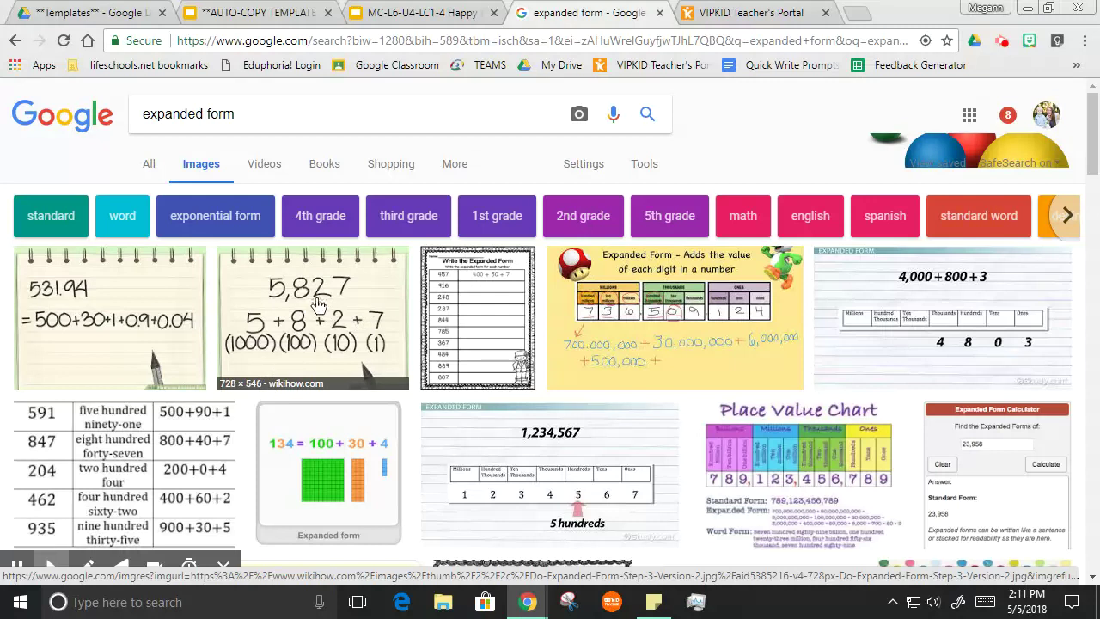
Copy the wikiHow 5,827 = 5 + 8 + 2 + 7 image from the results.
{"action": "right_click", "coordinate": [317, 300]}
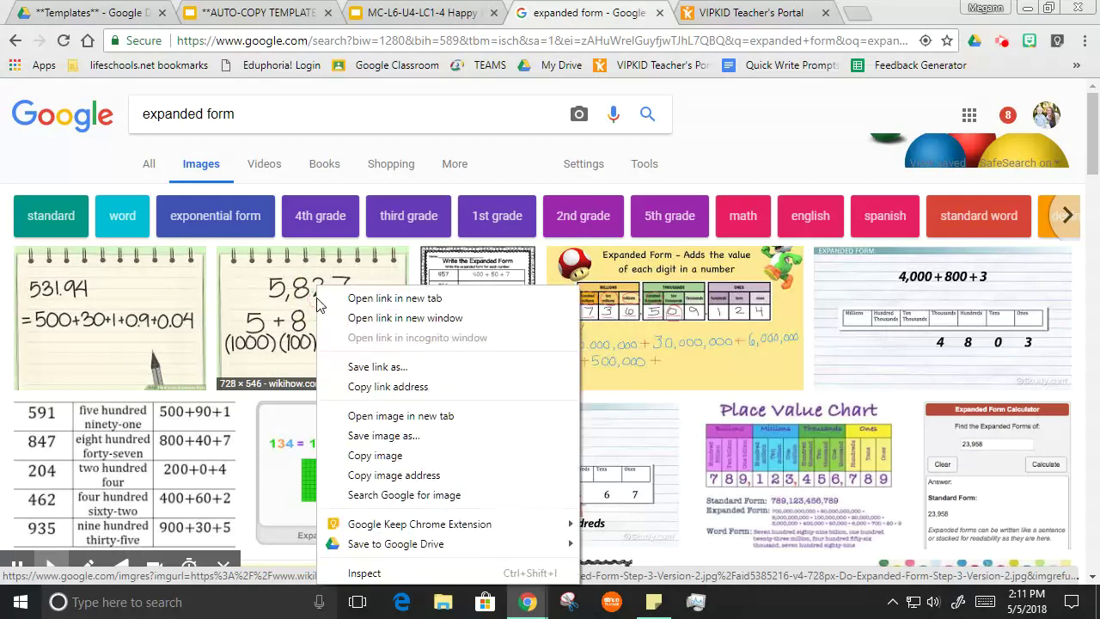
{"action": "left_click", "coordinate": [374, 455]}
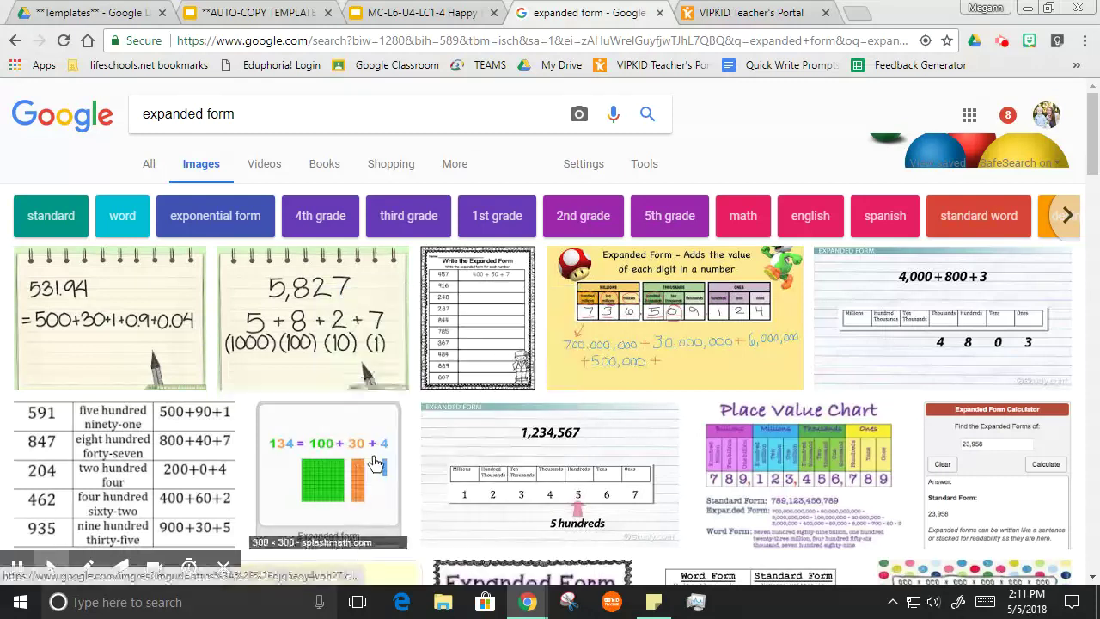
{"action": "right_click", "coordinate": [314, 281]}
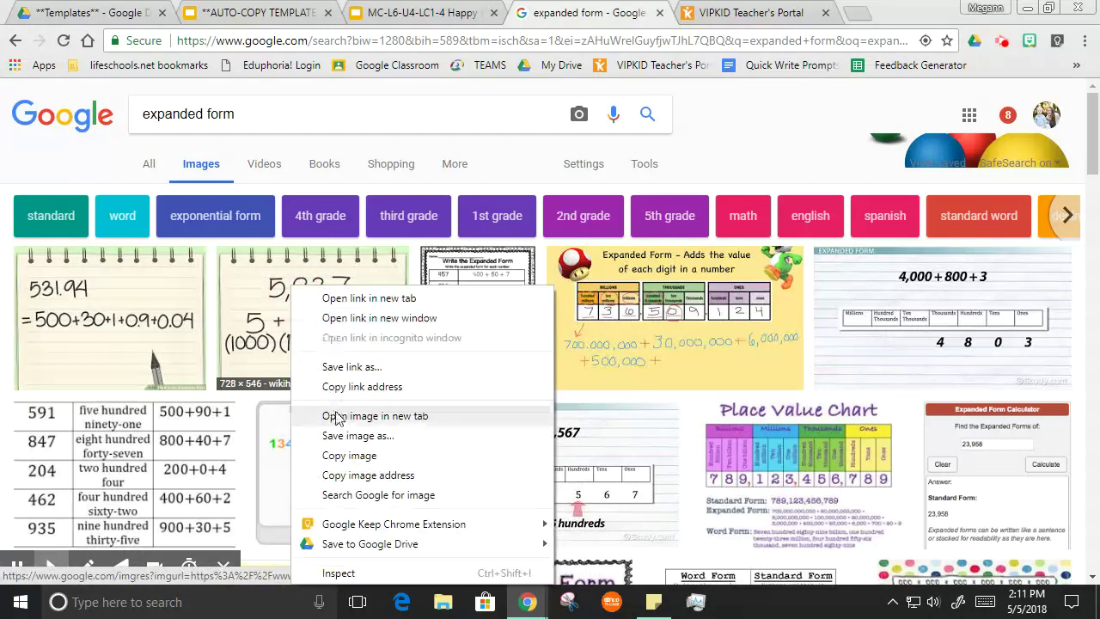
{"action": "left_click", "coordinate": [356, 456]}
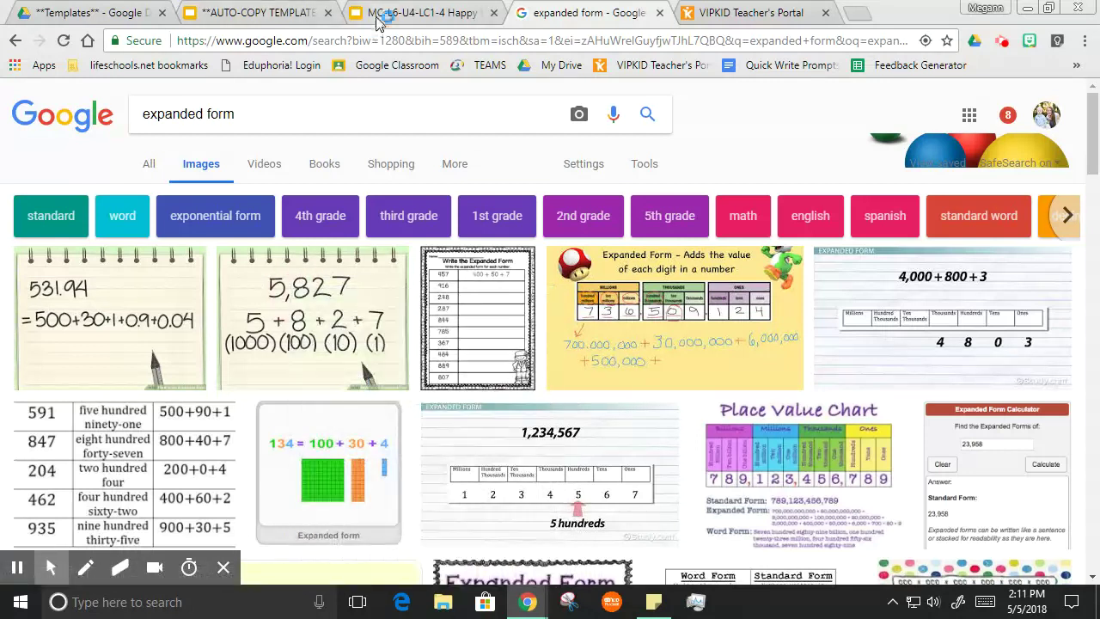
Change slide 4's title from '[your text here]' to 'expanded form'.
{"action": "left_click", "coordinate": [375, 19]}
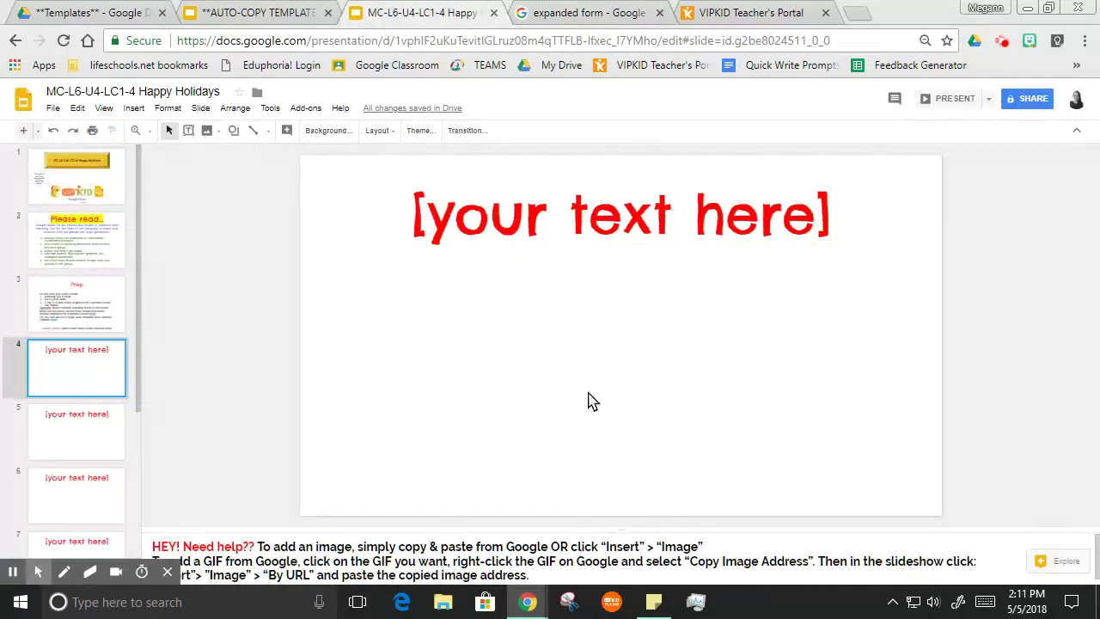
{"action": "left_click", "coordinate": [604, 237]}
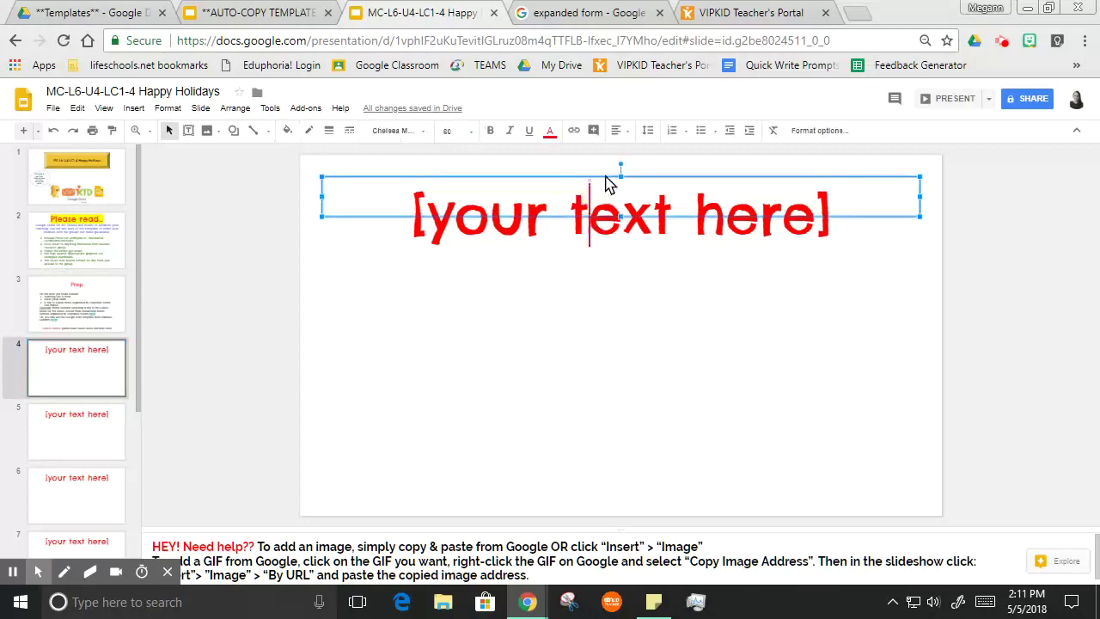
{"action": "key", "text": "ctrl+a"}
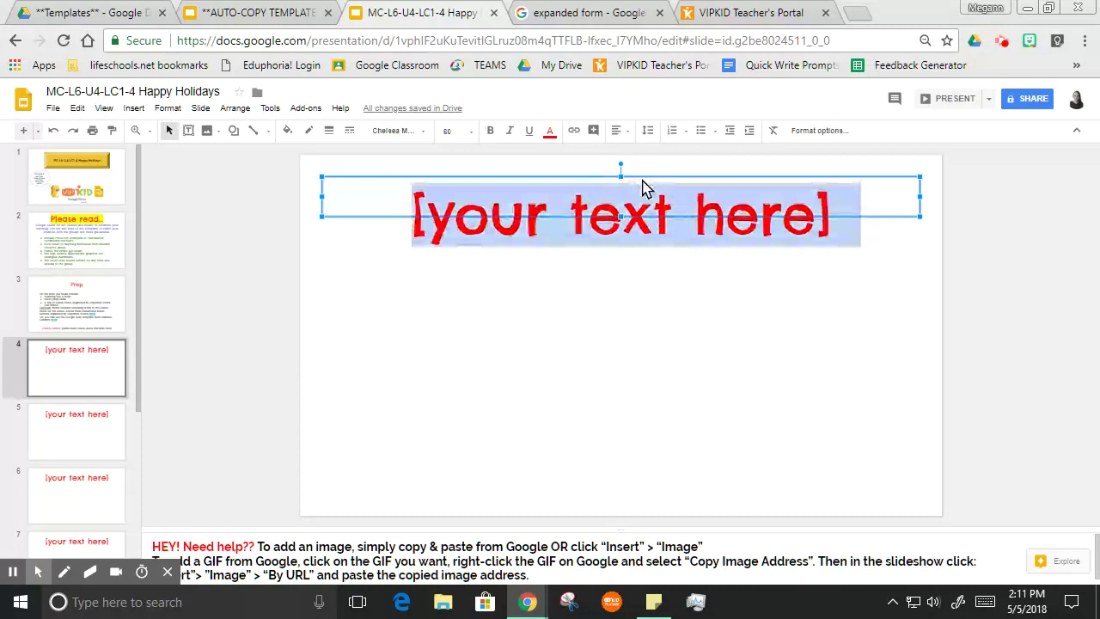
{"action": "key", "text": "BackSpace"}
{"action": "type", "text": "er"}
{"action": "key", "text": "BackSpace"}
{"action": "type", "text": "xpanded form"}
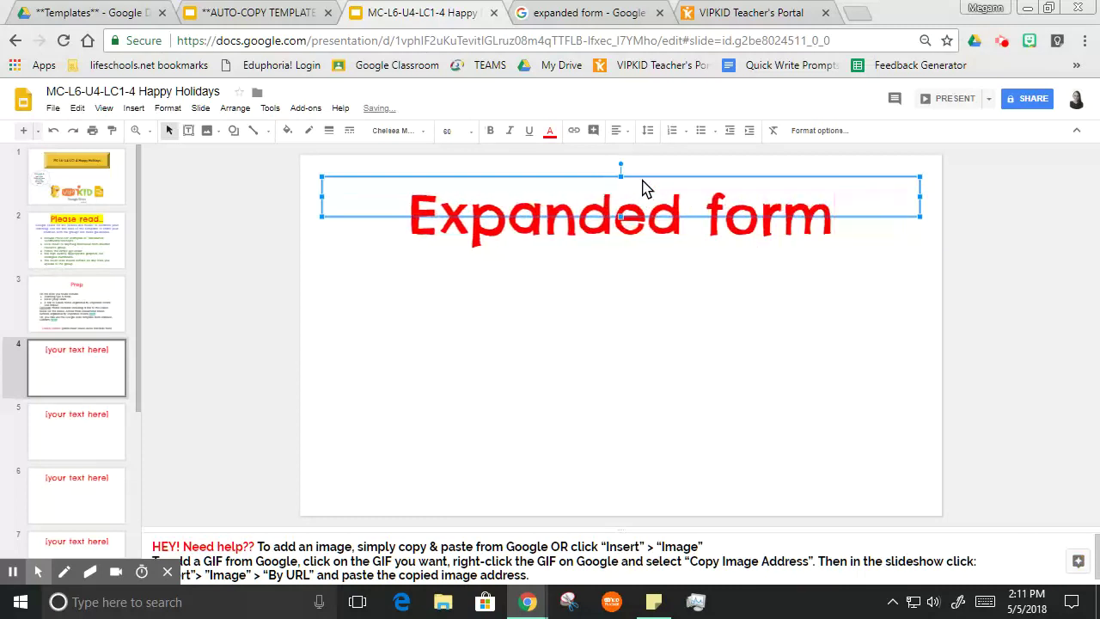
{"action": "left_click", "coordinate": [439, 209]}
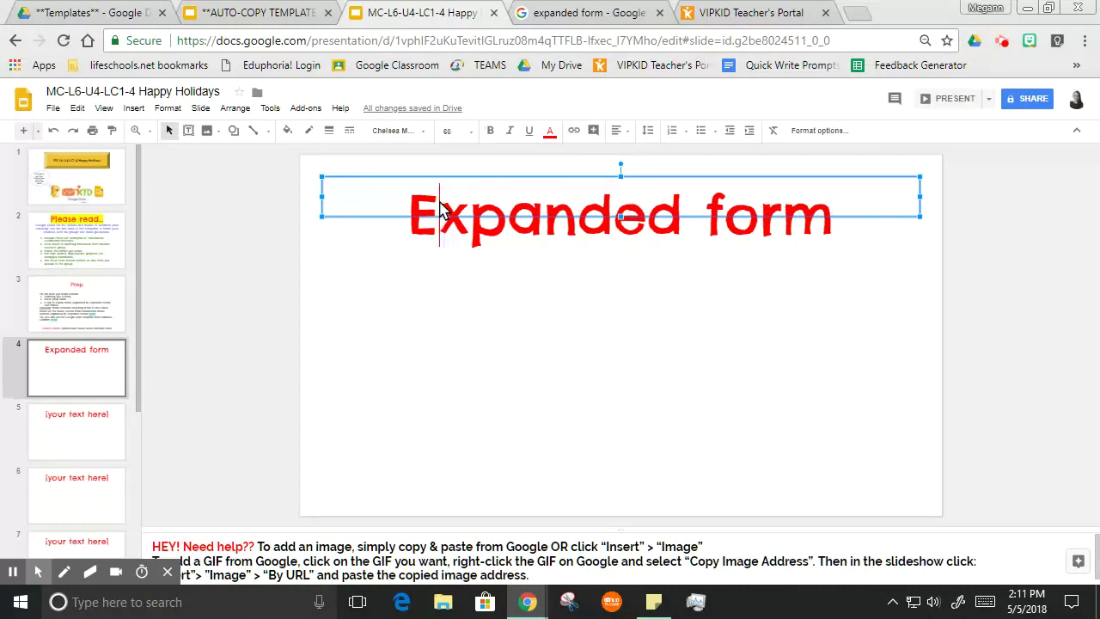
{"action": "key", "text": "BackSpace"}
{"action": "type", "text": "e"}
{"action": "left_click", "coordinate": [560, 360]}
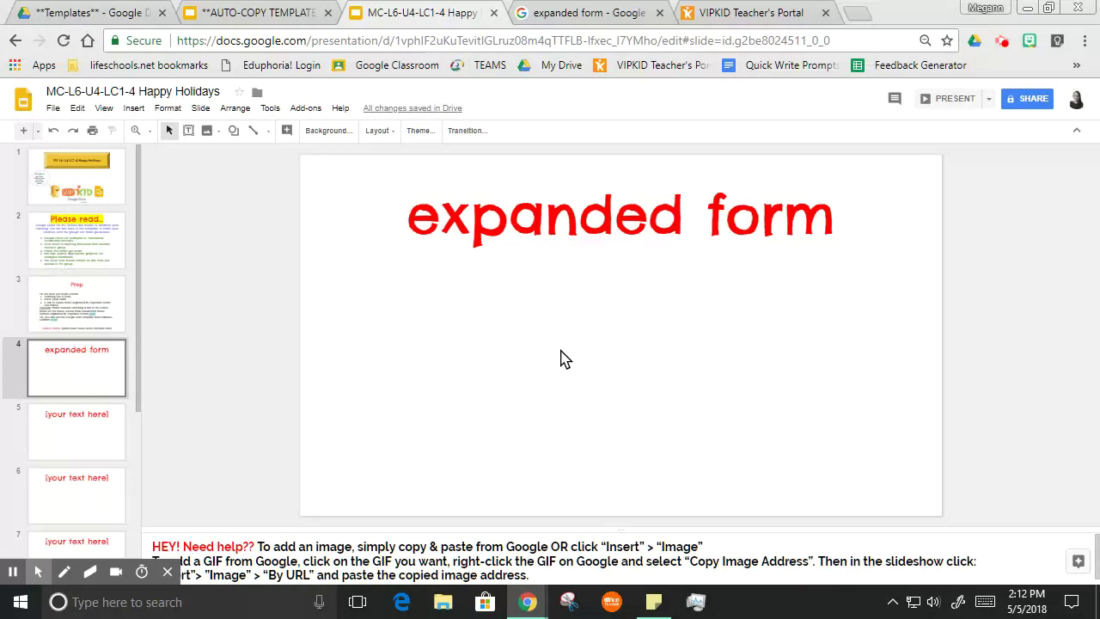
Paste the 5,827 image below the title and give it a thin border.
{"action": "key", "text": "ctrl+v"}
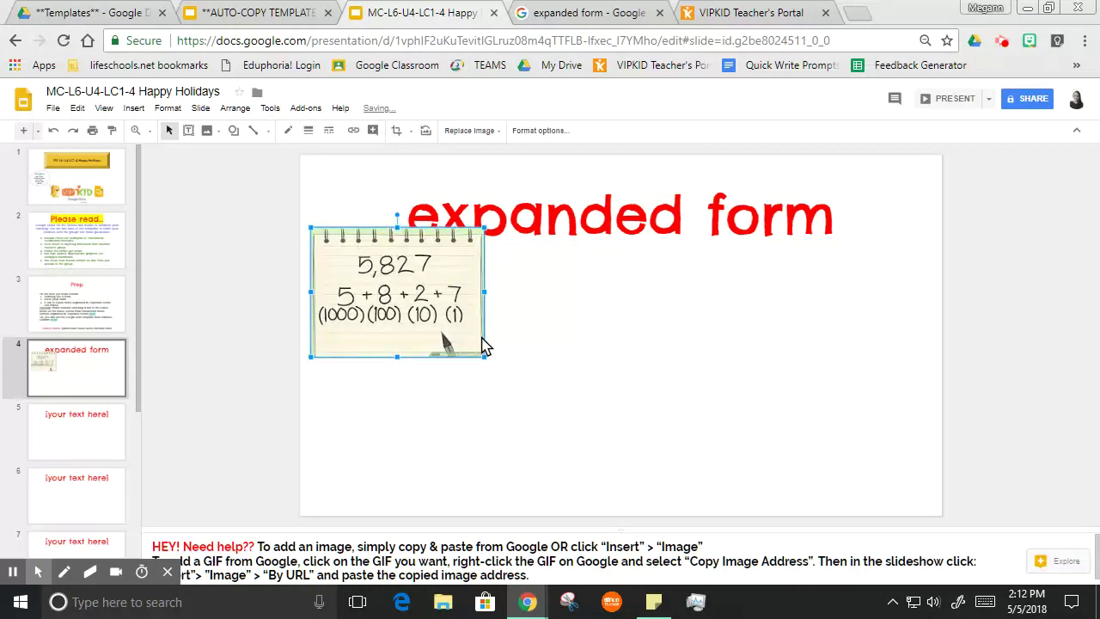
{"action": "left_click_drag", "start_coordinate": [449, 318], "coordinate": [666, 351]}
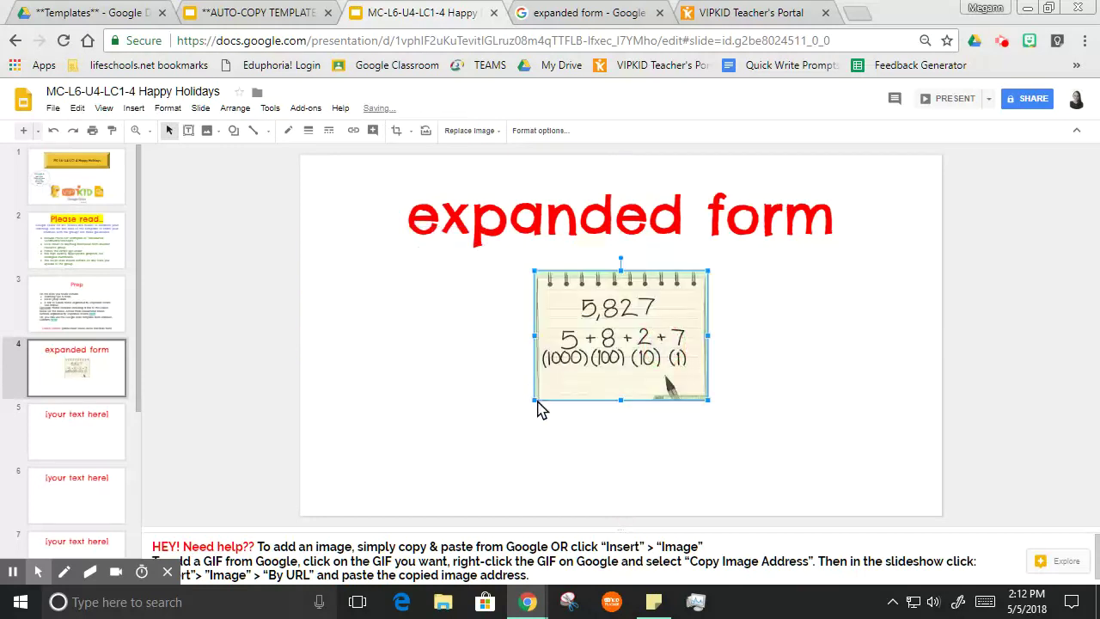
{"action": "left_click", "coordinate": [310, 131]}
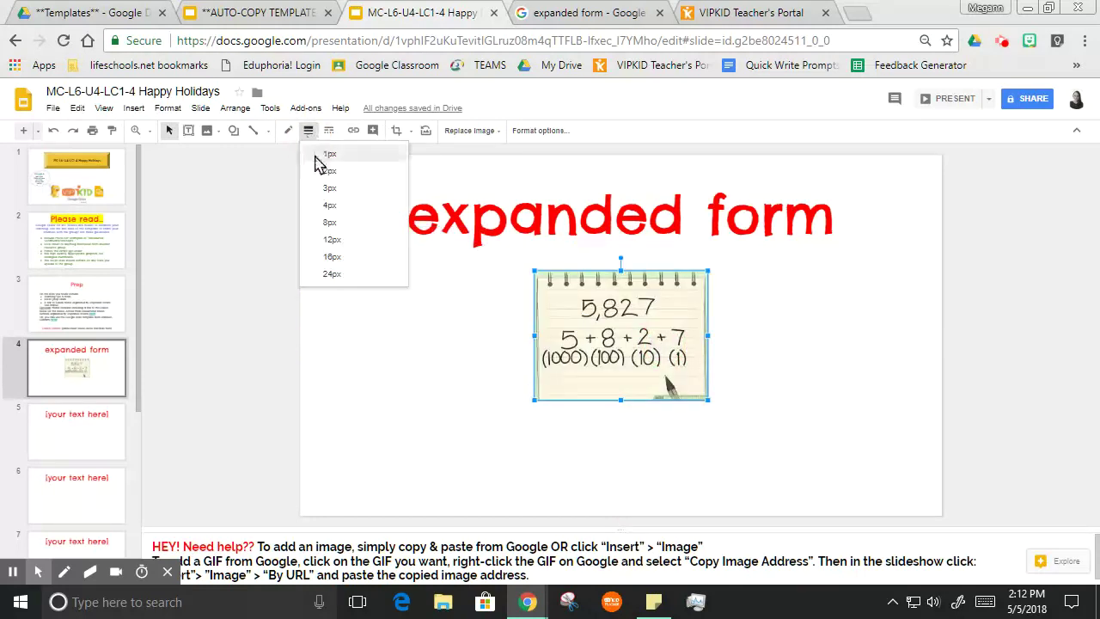
{"action": "left_click", "coordinate": [332, 215]}
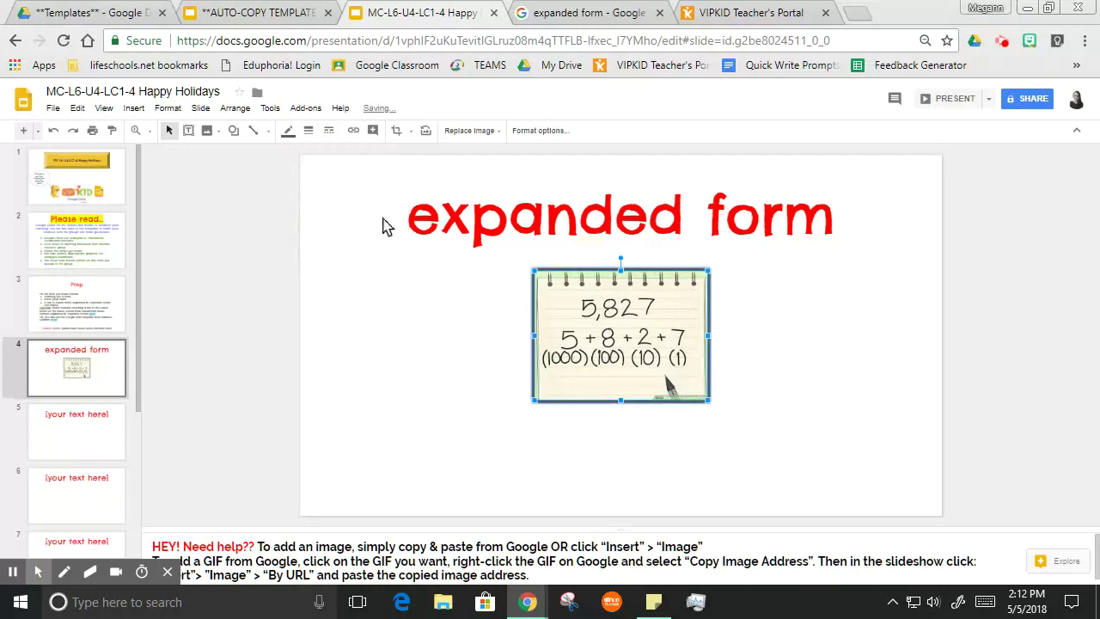
{"action": "left_click", "coordinate": [307, 131]}
{"action": "left_click", "coordinate": [332, 165]}
{"action": "left_click", "coordinate": [442, 299]}
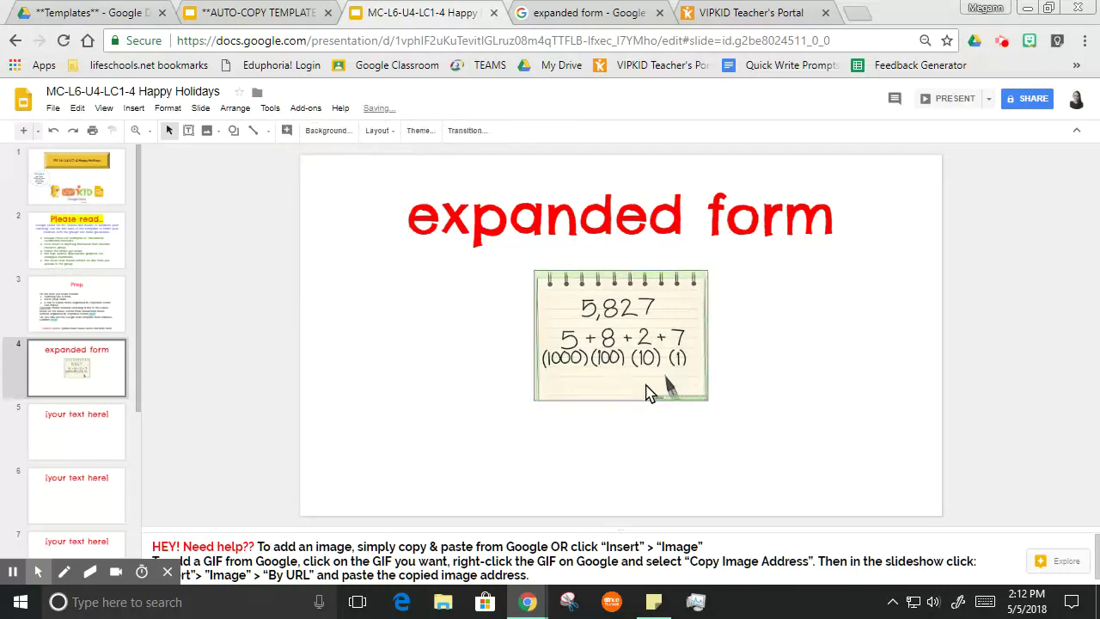
Enlarge and reposition the image, then delete it from the slide.
{"action": "left_click", "coordinate": [619, 388]}
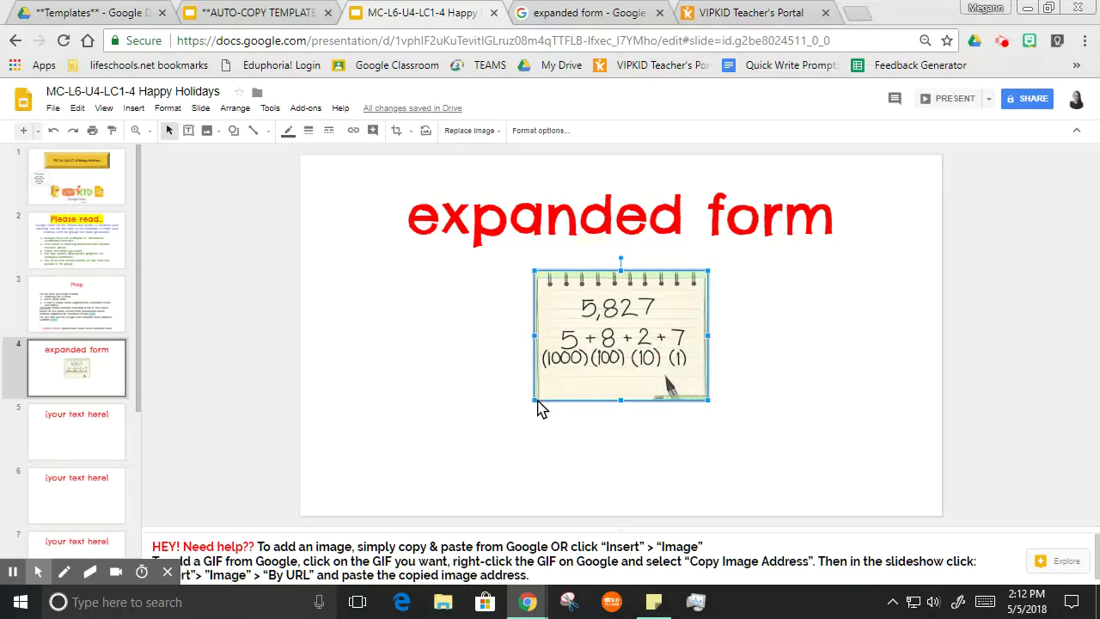
{"action": "left_click_drag", "start_coordinate": [536, 400], "coordinate": [375, 512]}
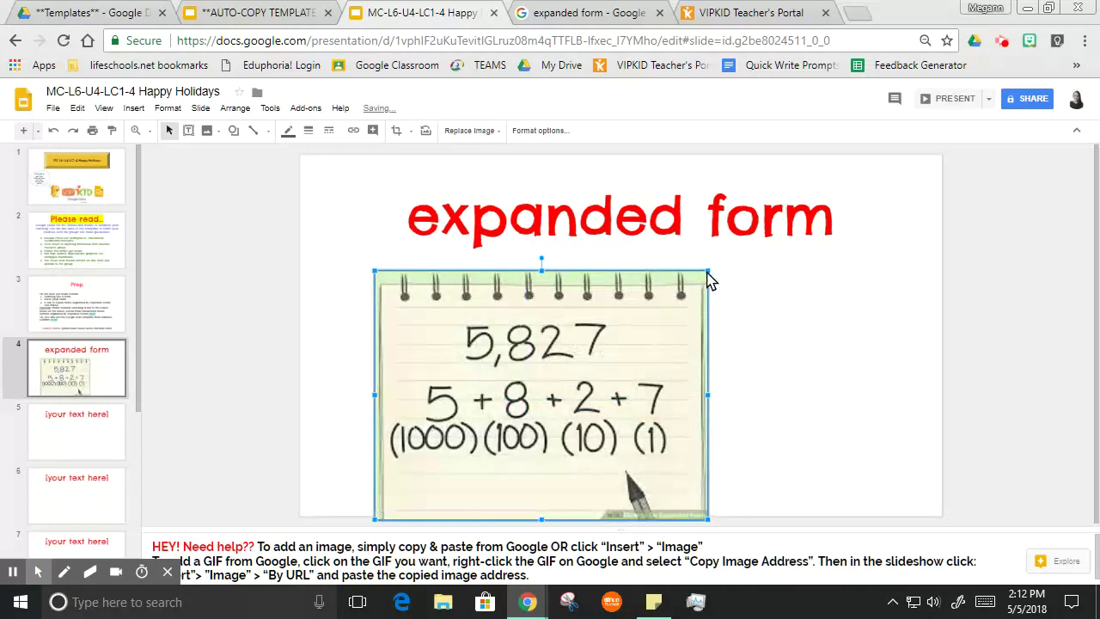
{"action": "left_click_drag", "start_coordinate": [708, 274], "coordinate": [856, 165]}
{"action": "mouse_move", "coordinate": [676, 380]}
{"action": "left_mouse_down"}
{"action": "mouse_move", "coordinate": [695, 373]}
{"action": "mouse_move", "coordinate": [679, 383]}
{"action": "left_mouse_up"}
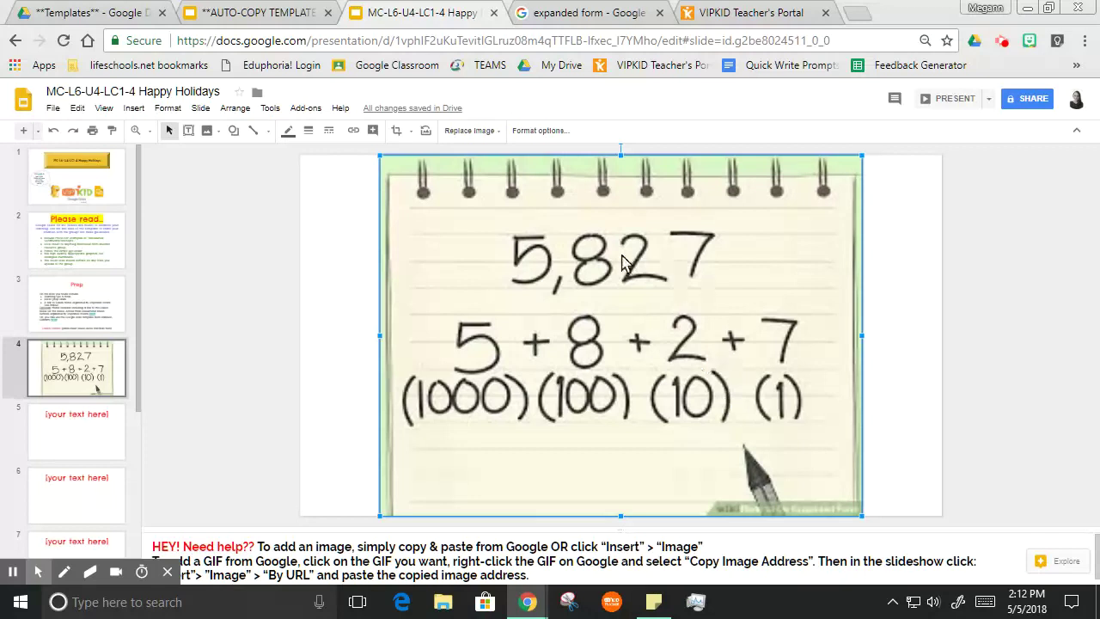
{"action": "key", "text": "Delete"}
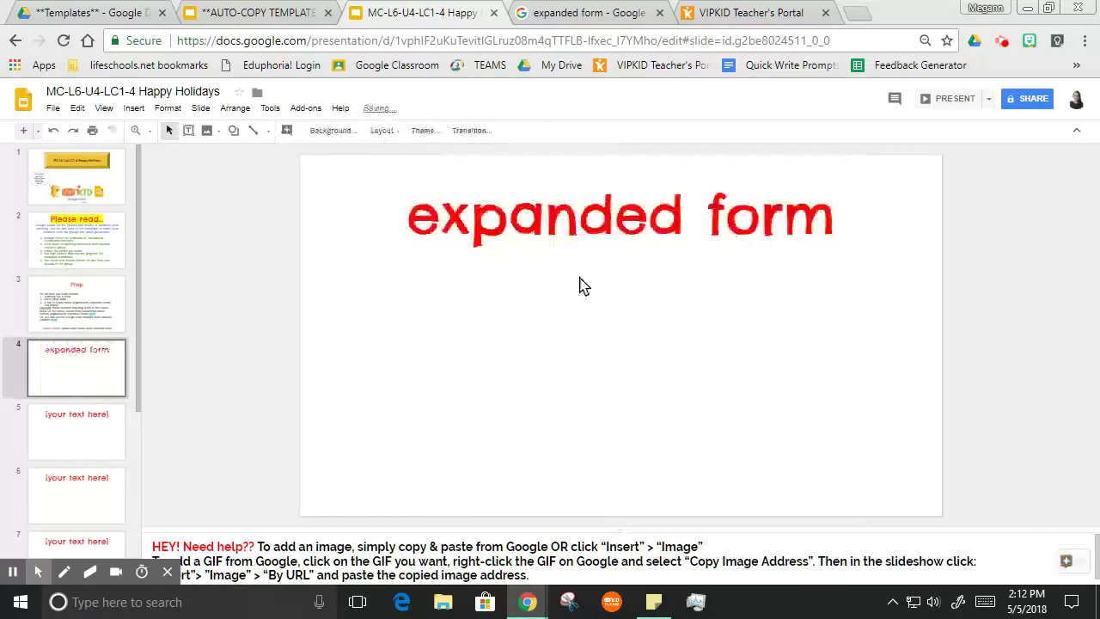
Open the 5,827 result's large preview and copy the full-size image.
{"action": "left_click", "coordinate": [579, 16]}
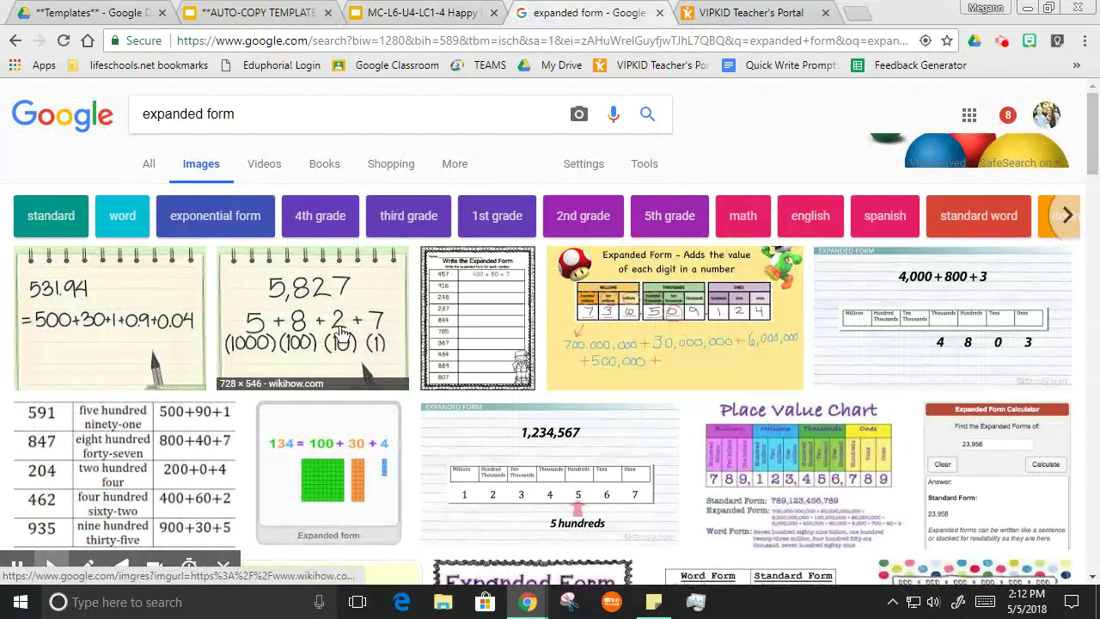
{"action": "left_click", "coordinate": [341, 331]}
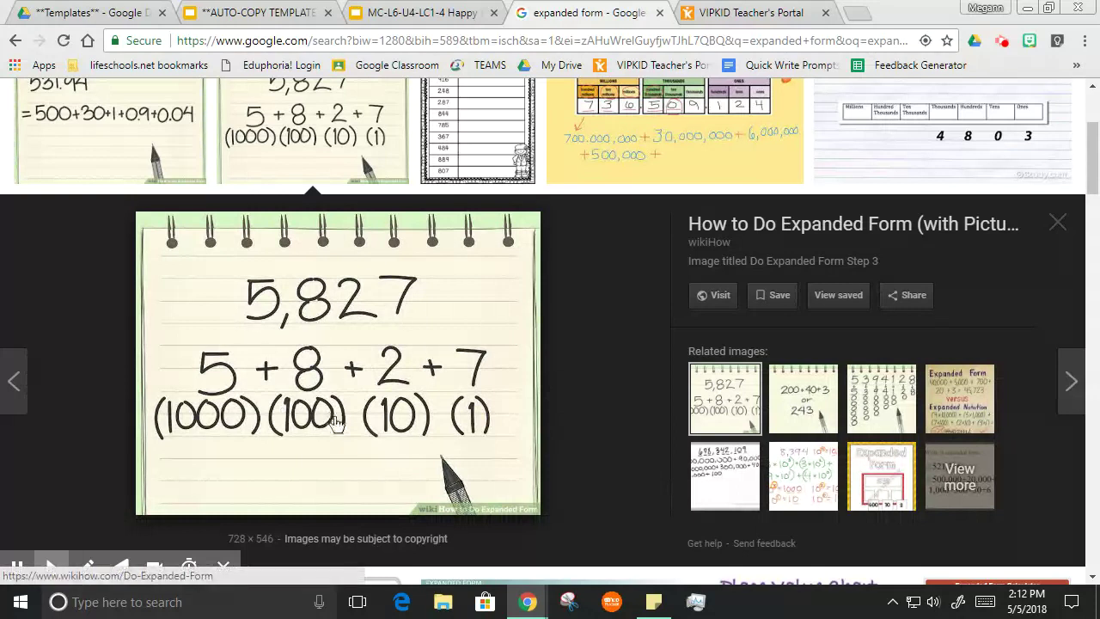
{"action": "right_click", "coordinate": [296, 383]}
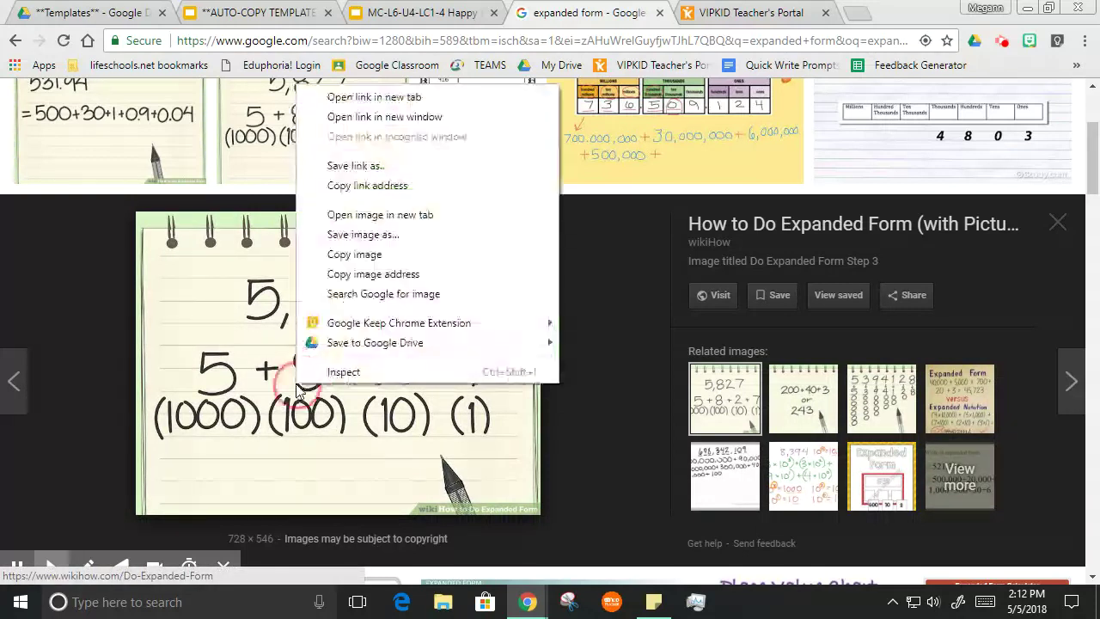
{"action": "left_click", "coordinate": [370, 261]}
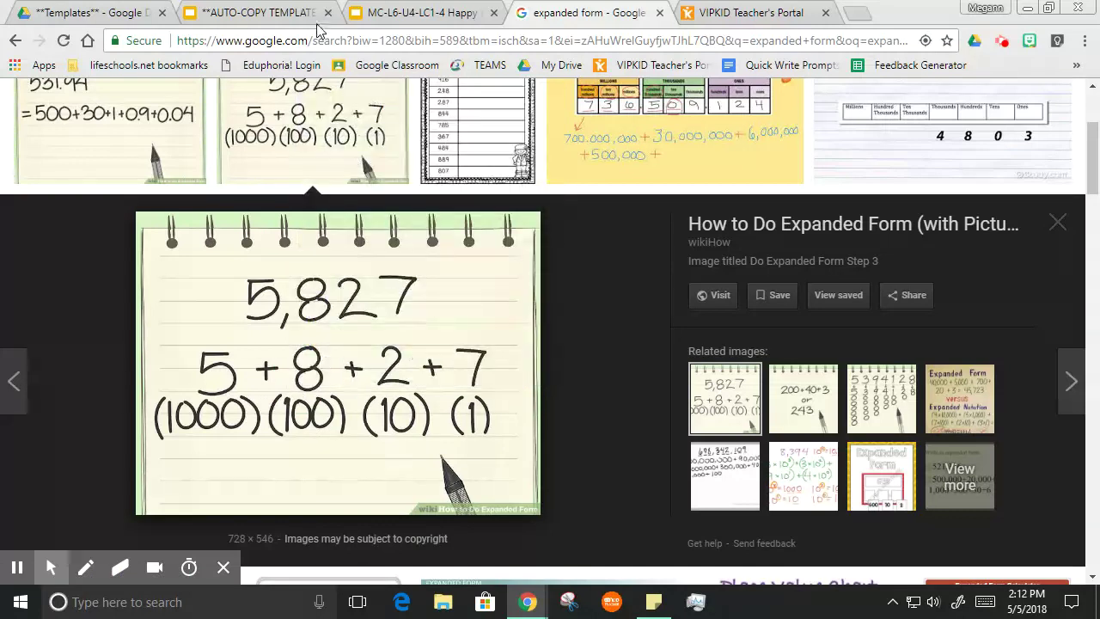
{"action": "left_click", "coordinate": [408, 12]}
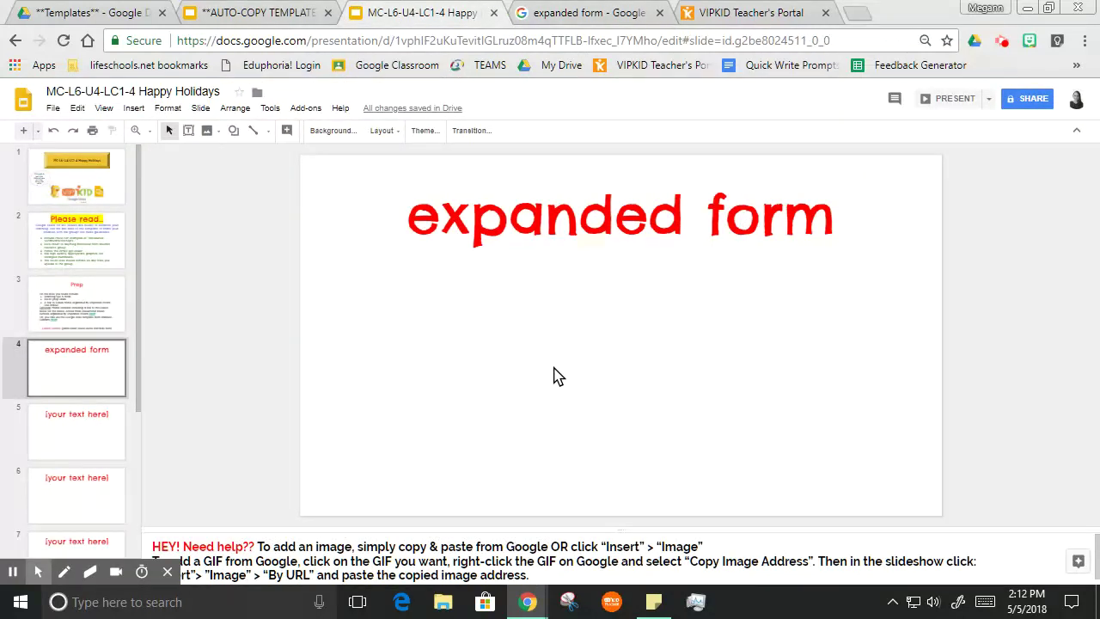
Paste the full-size 5,827 notebook picture onto slide 4 and enlarge it.
{"action": "key", "text": "ctrl+v"}
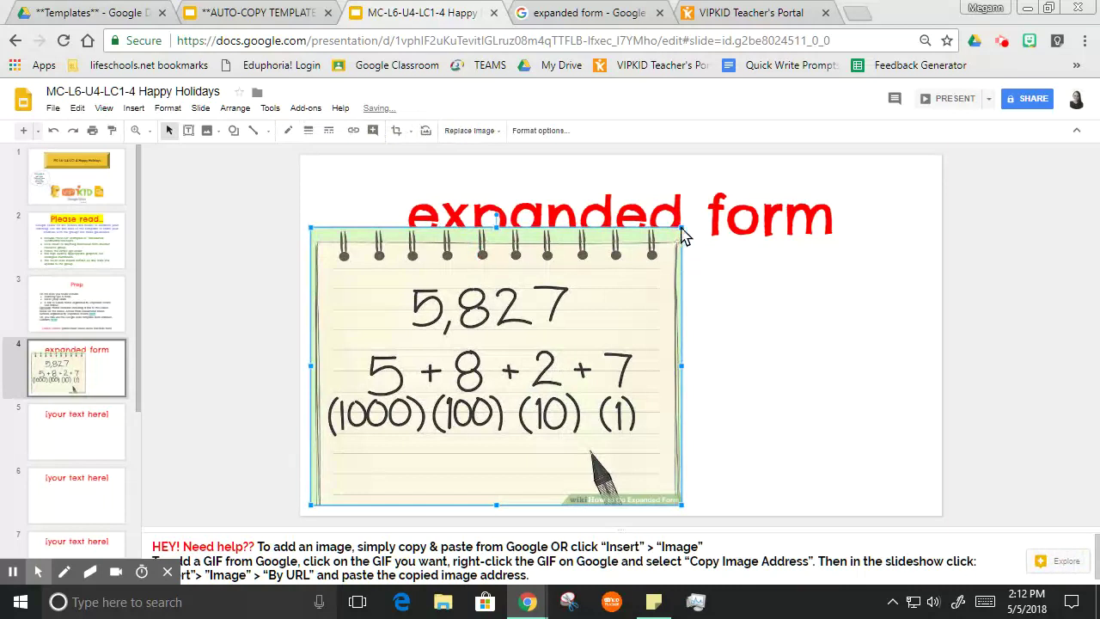
{"action": "left_click_drag", "start_coordinate": [681, 229], "coordinate": [764, 163]}
{"action": "left_click", "coordinate": [592, 384]}
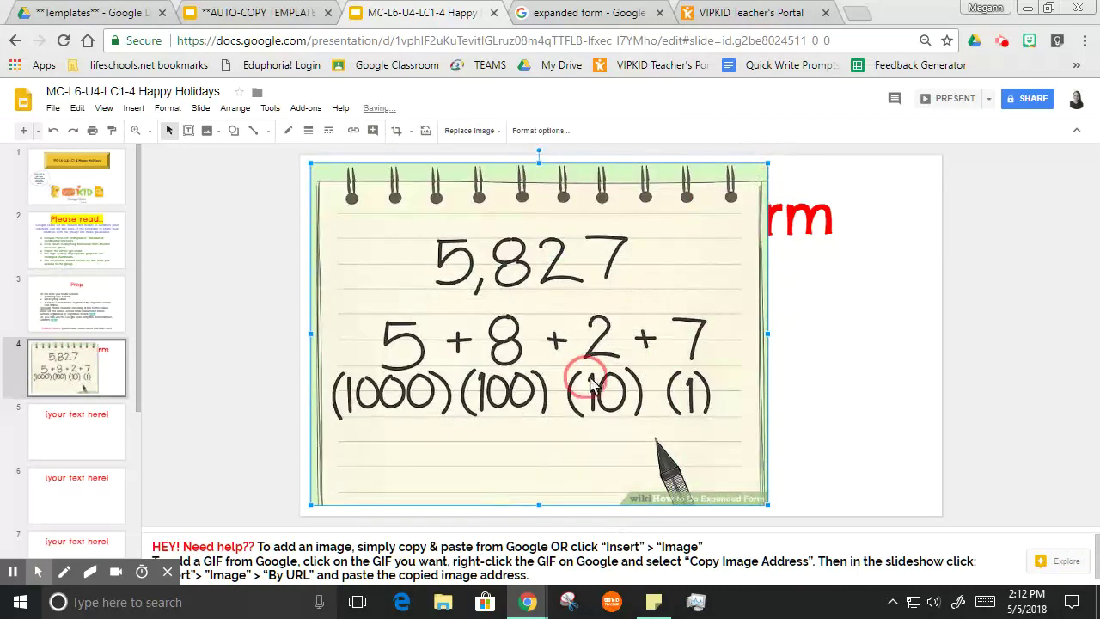
{"action": "left_click_drag", "start_coordinate": [591, 384], "coordinate": [671, 387]}
Centre the picture on the page both horizontally and vertically.
{"action": "right_click", "coordinate": [670, 386]}
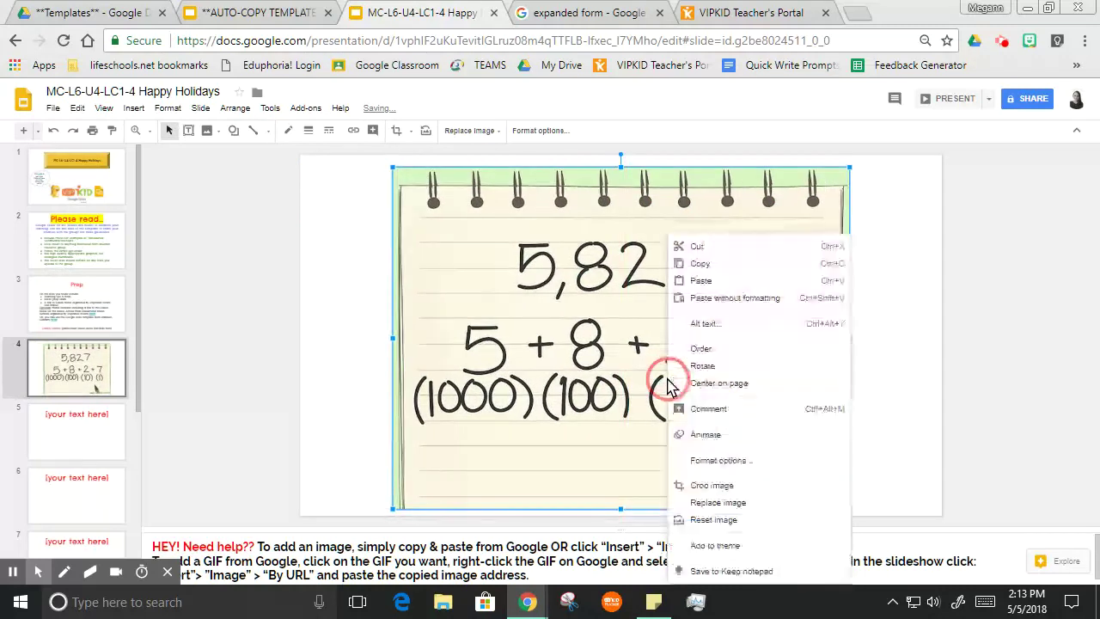
{"action": "mouse_move", "coordinate": [720, 377]}
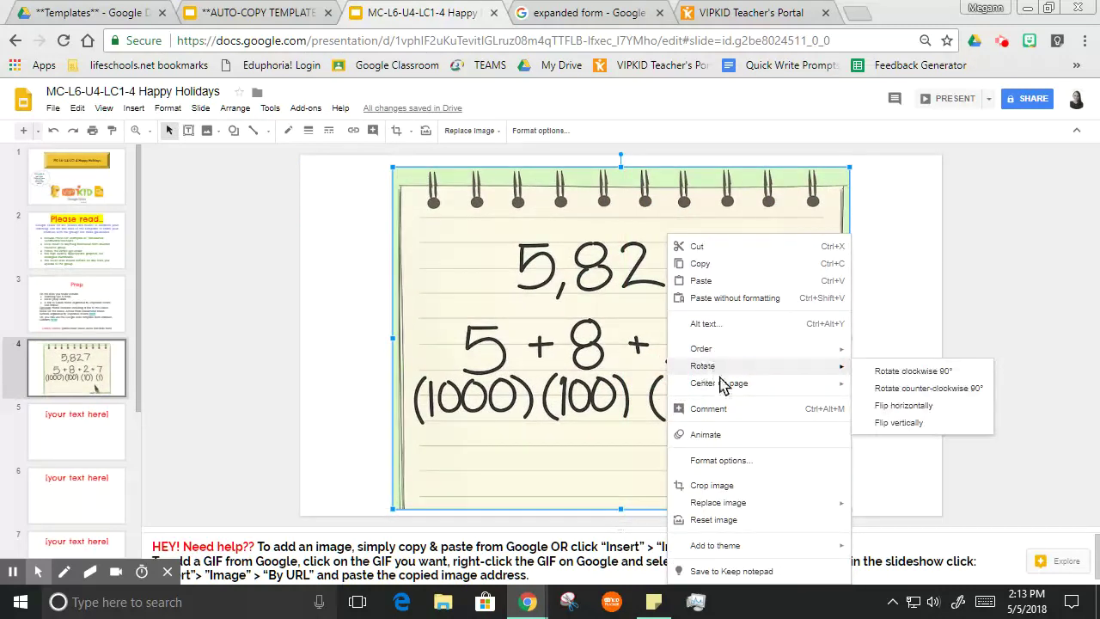
{"action": "mouse_move", "coordinate": [798, 386]}
{"action": "left_click", "coordinate": [900, 389]}
{"action": "left_click", "coordinate": [622, 345]}
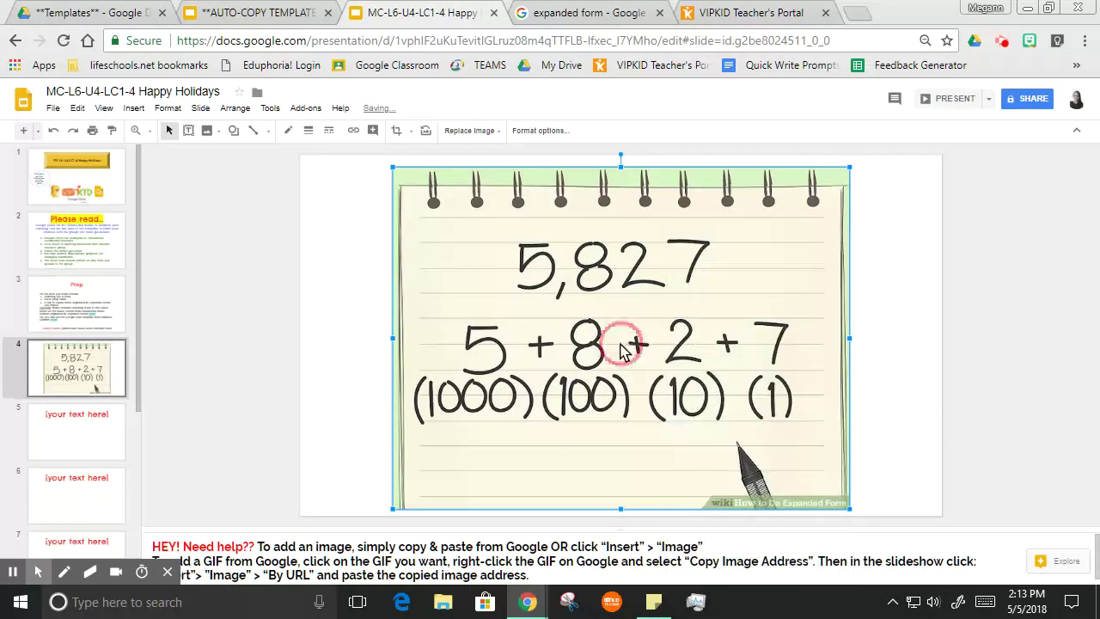
{"action": "right_click", "coordinate": [622, 346]}
{"action": "mouse_move", "coordinate": [712, 386]}
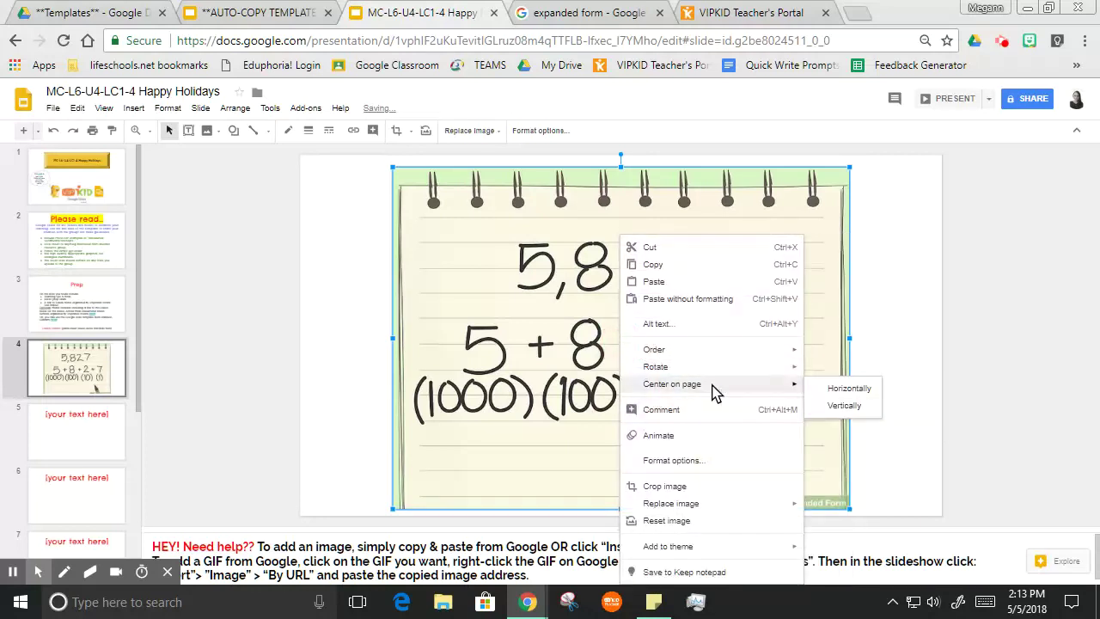
{"action": "left_click", "coordinate": [845, 405]}
{"action": "left_click", "coordinate": [909, 356]}
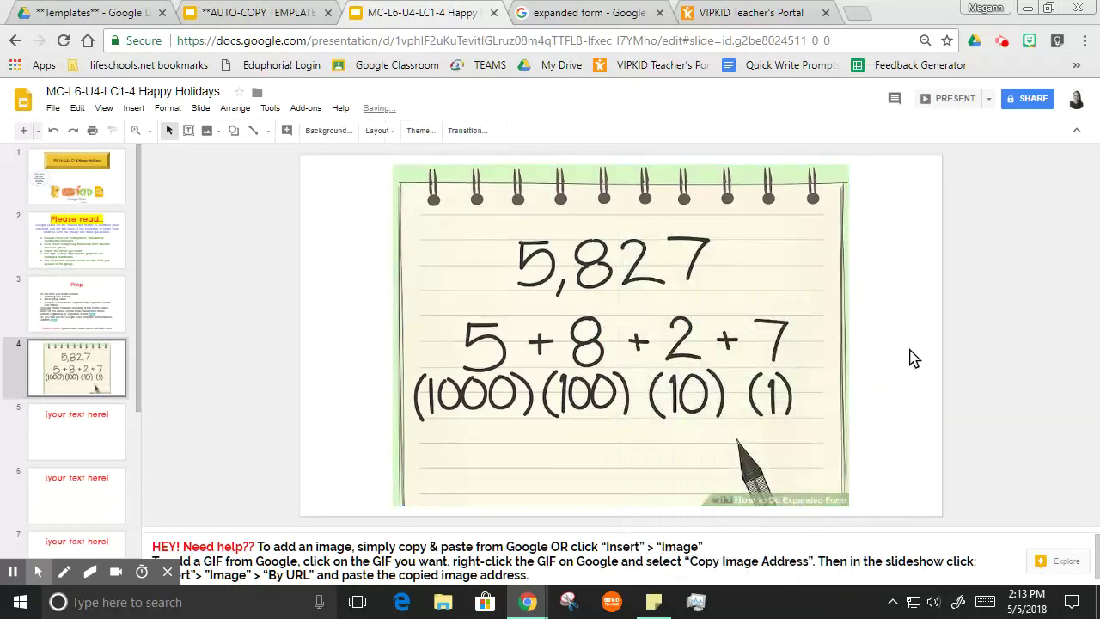
{"action": "left_click", "coordinate": [750, 389]}
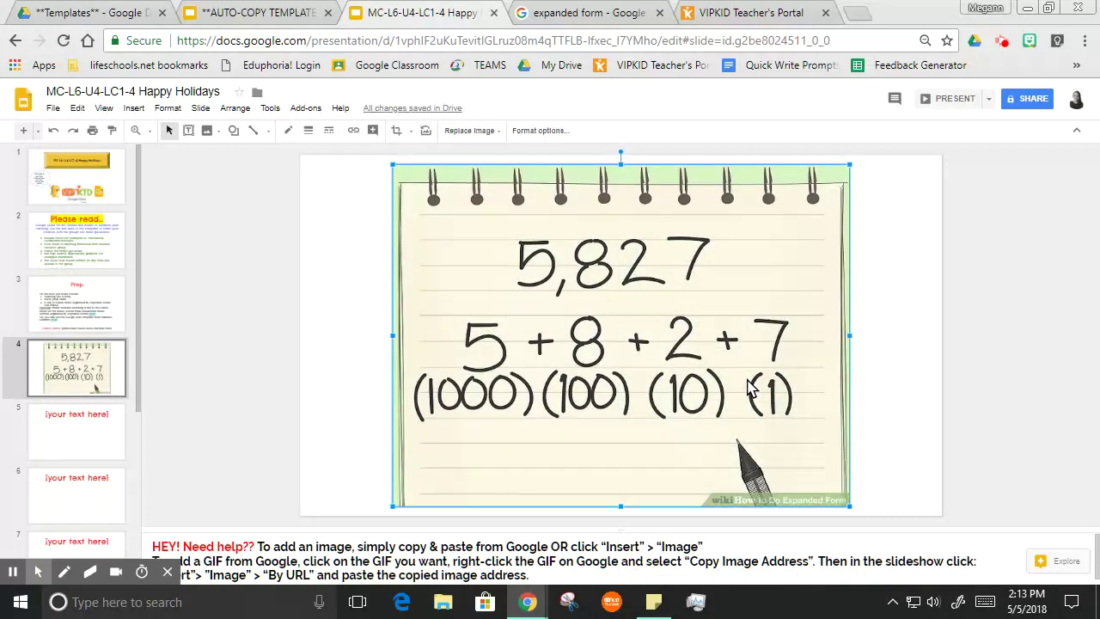
Delete the notebook picture from the slide and copy the 100+20+3 Expanded Form image from Google Images.
{"action": "key", "text": "Delete"}
{"action": "left_click", "coordinate": [593, 12]}
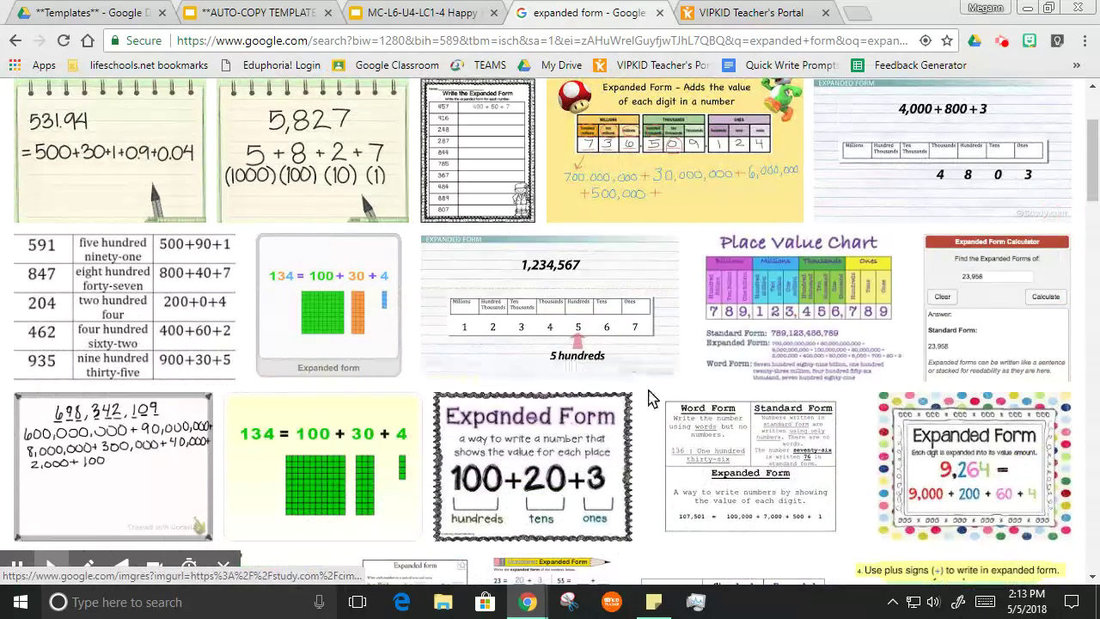
{"action": "left_click", "coordinate": [814, 311]}
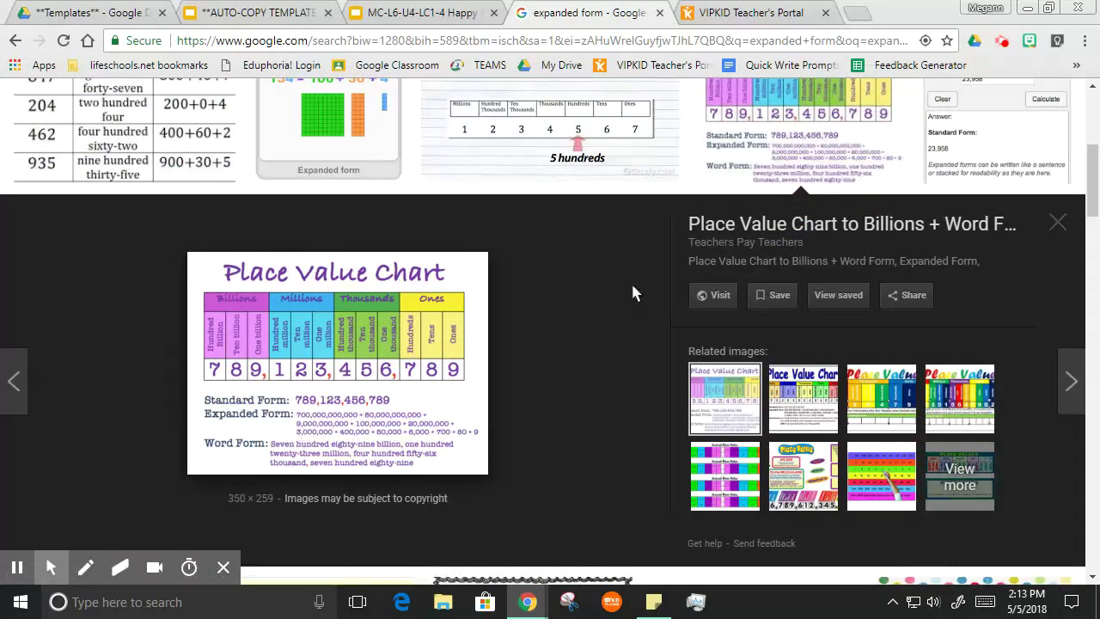
{"action": "left_click", "coordinate": [1057, 223]}
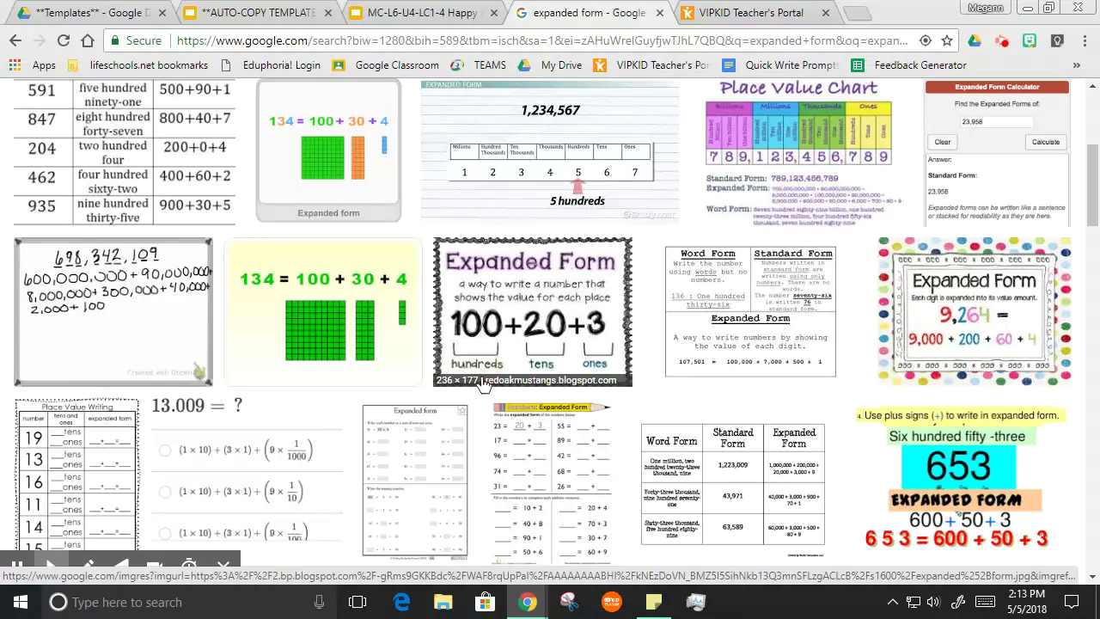
{"action": "right_click", "coordinate": [533, 332]}
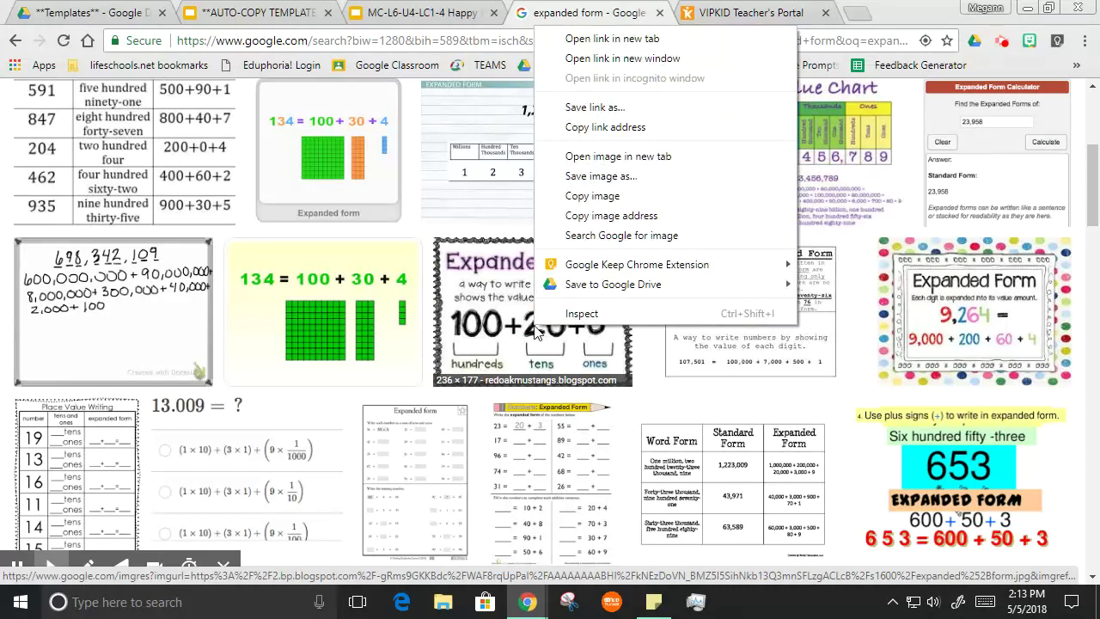
{"action": "left_click", "coordinate": [596, 198]}
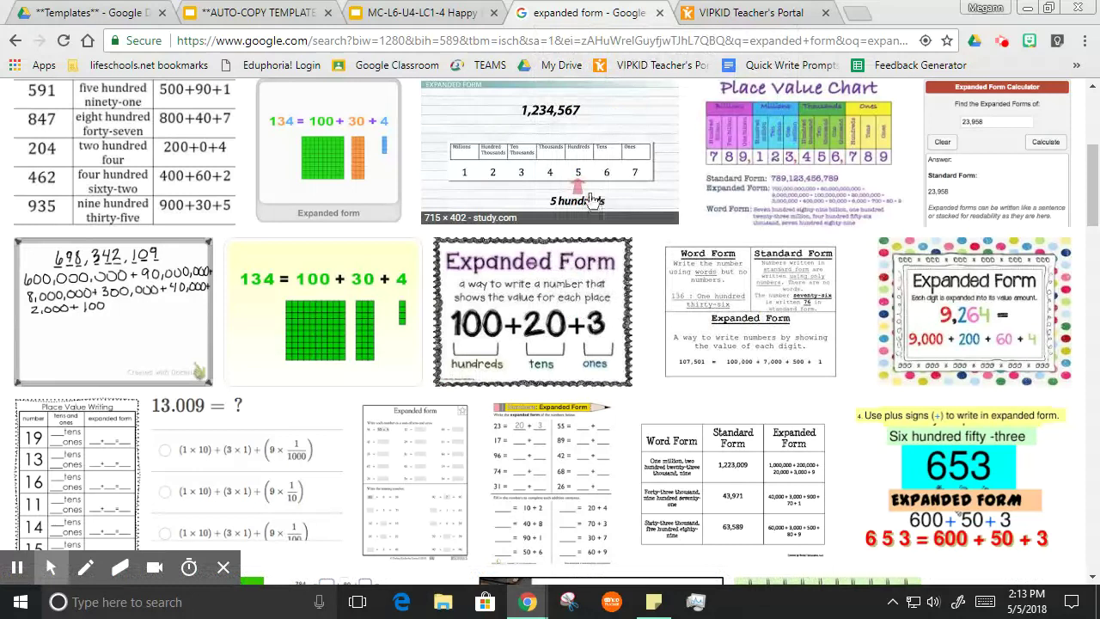
Paste the 100+20+3 Expanded Form image onto slide 4 and enlarge it.
{"action": "left_click", "coordinate": [408, 14]}
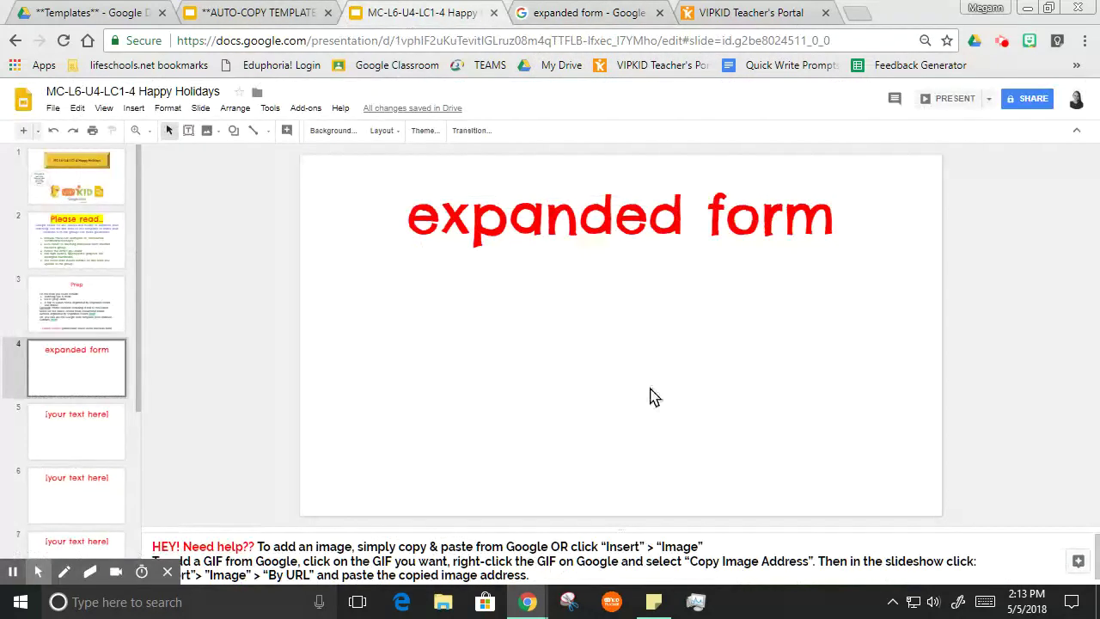
{"action": "key", "text": "ctrl+v"}
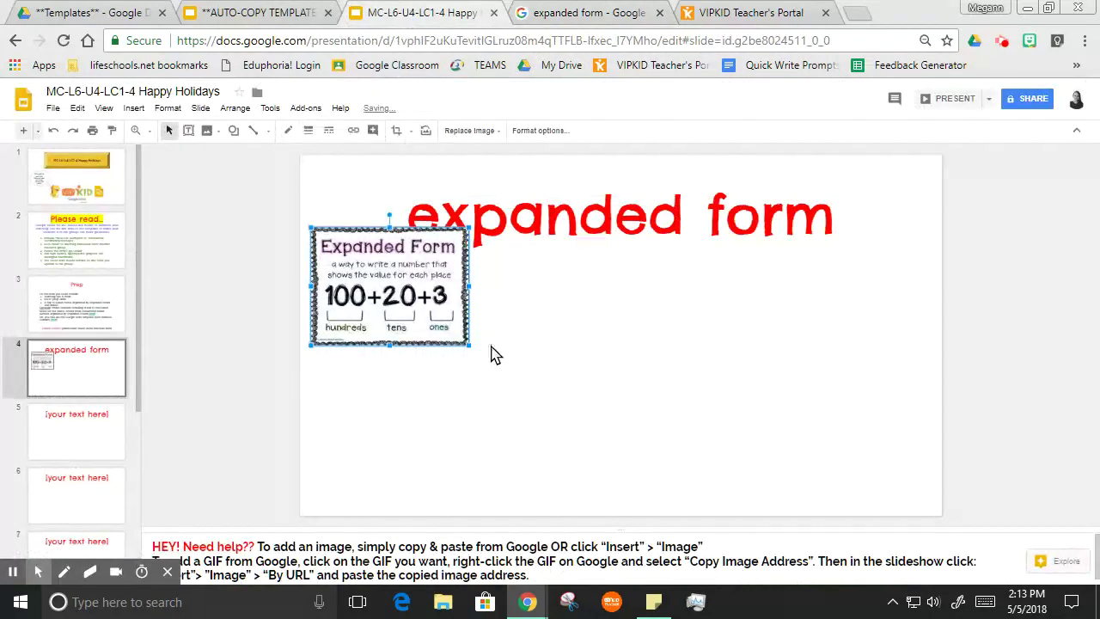
{"action": "left_click_drag", "start_coordinate": [470, 346], "coordinate": [683, 506]}
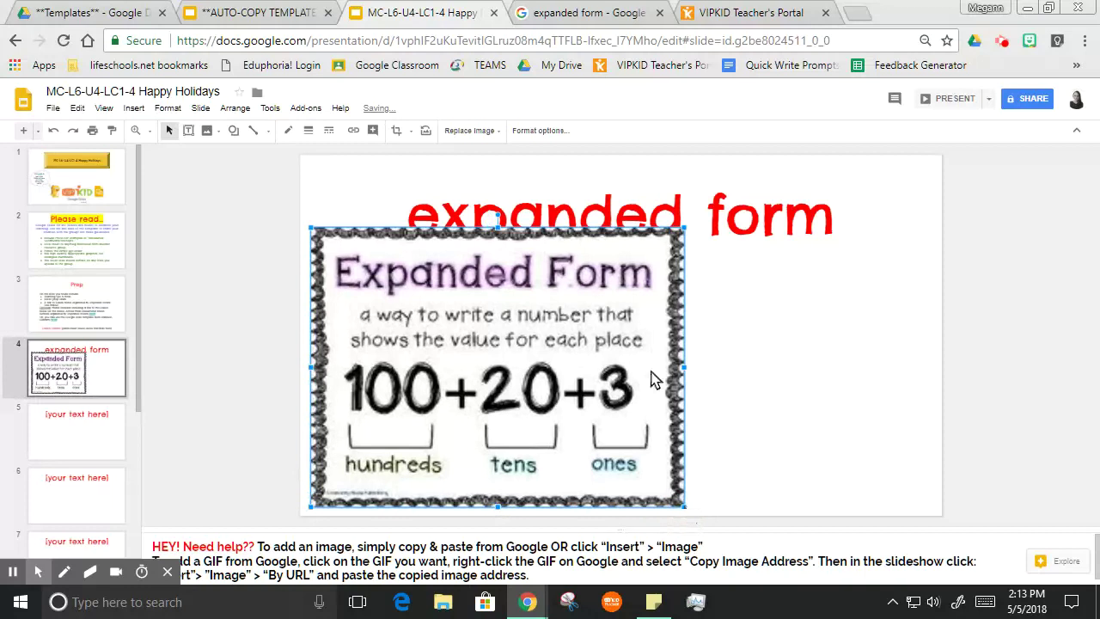
{"action": "left_click", "coordinate": [581, 13]}
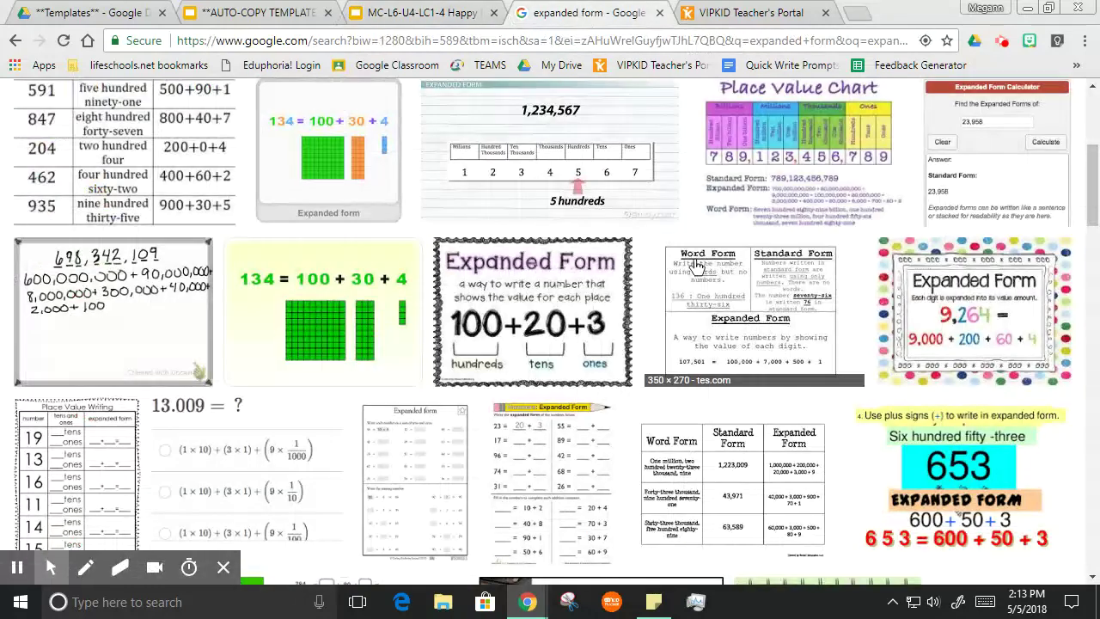
{"action": "scroll", "coordinate": [698, 267], "scroll_direction": "up", "scroll_amount": 4}
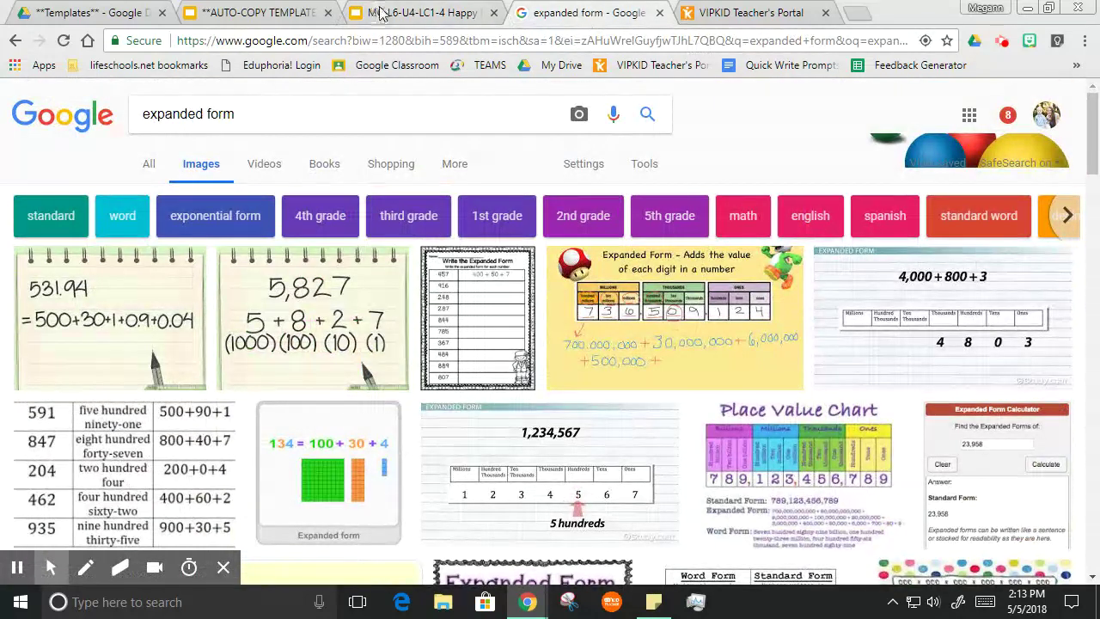
{"action": "left_click", "coordinate": [381, 13]}
{"action": "left_click", "coordinate": [582, 276]}
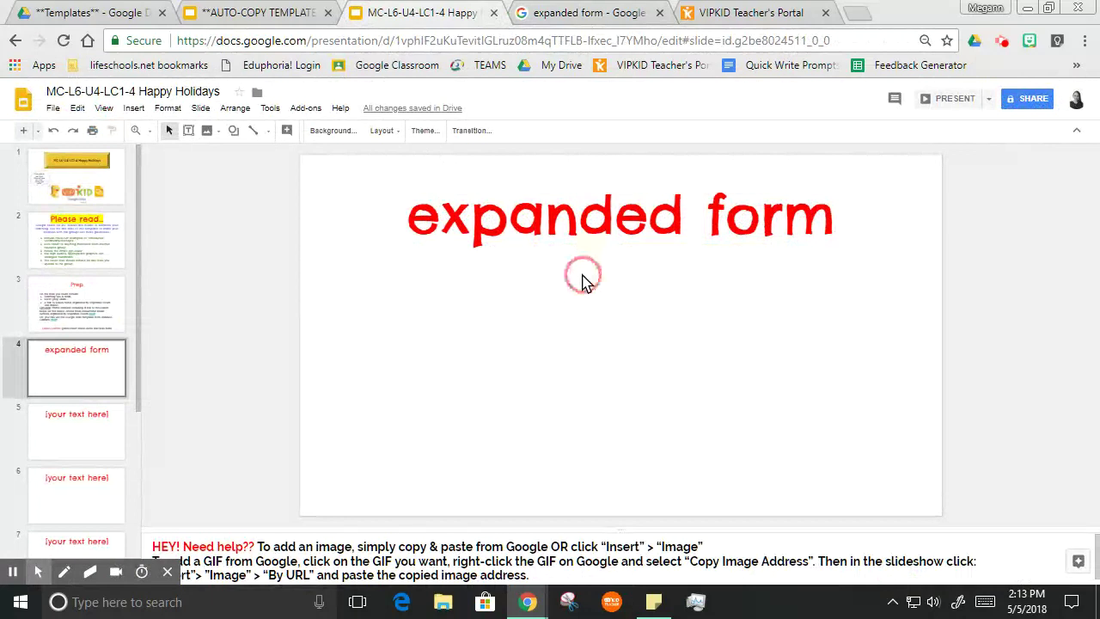
Delete the expanded form title text on slide 4 and go to the Please read guidelines slide.
{"action": "double_click", "coordinate": [825, 224]}
{"action": "key", "text": "ctrl+a"}
{"action": "key", "text": "BackSpace"}
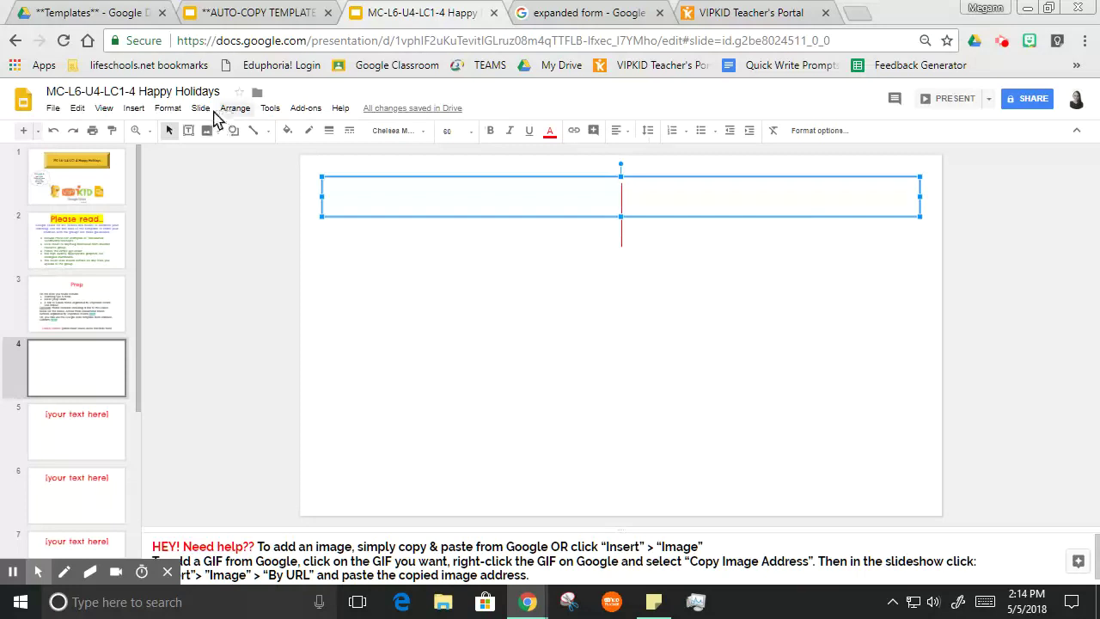
{"action": "left_click", "coordinate": [111, 238]}
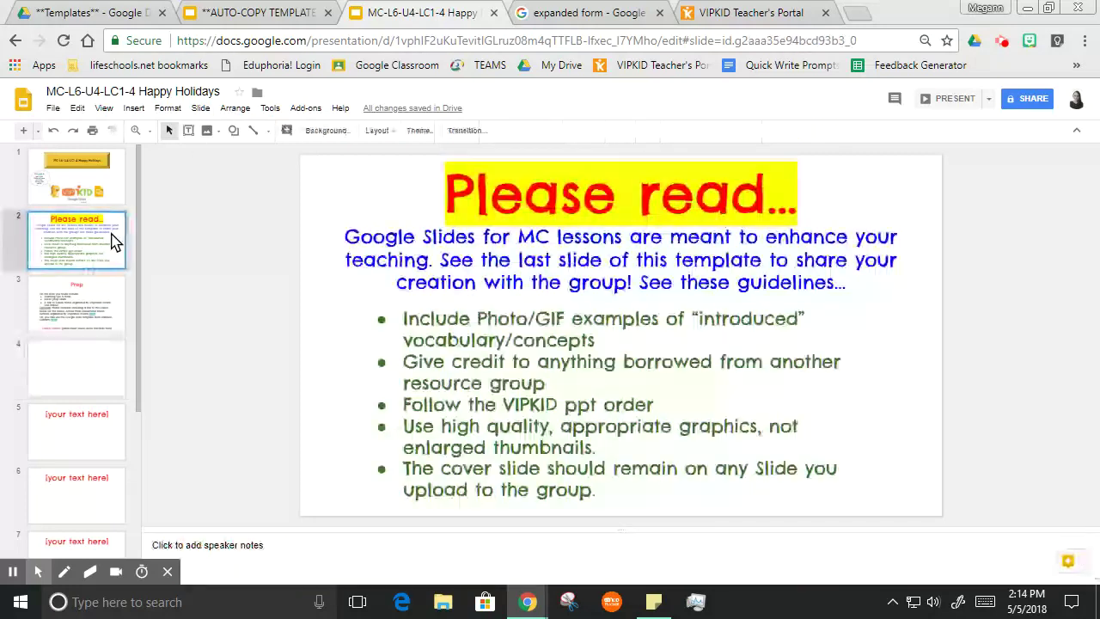
{"action": "left_click", "coordinate": [620, 481]}
{"action": "left_click_drag", "start_coordinate": [621, 481], "coordinate": [400, 335]}
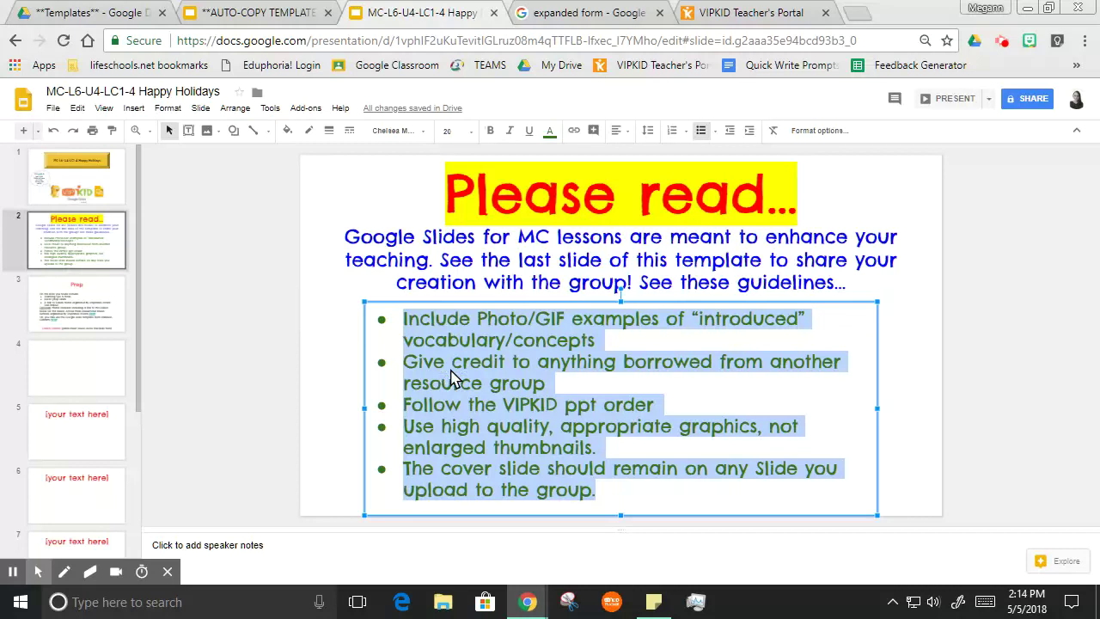
{"action": "left_click", "coordinate": [496, 409]}
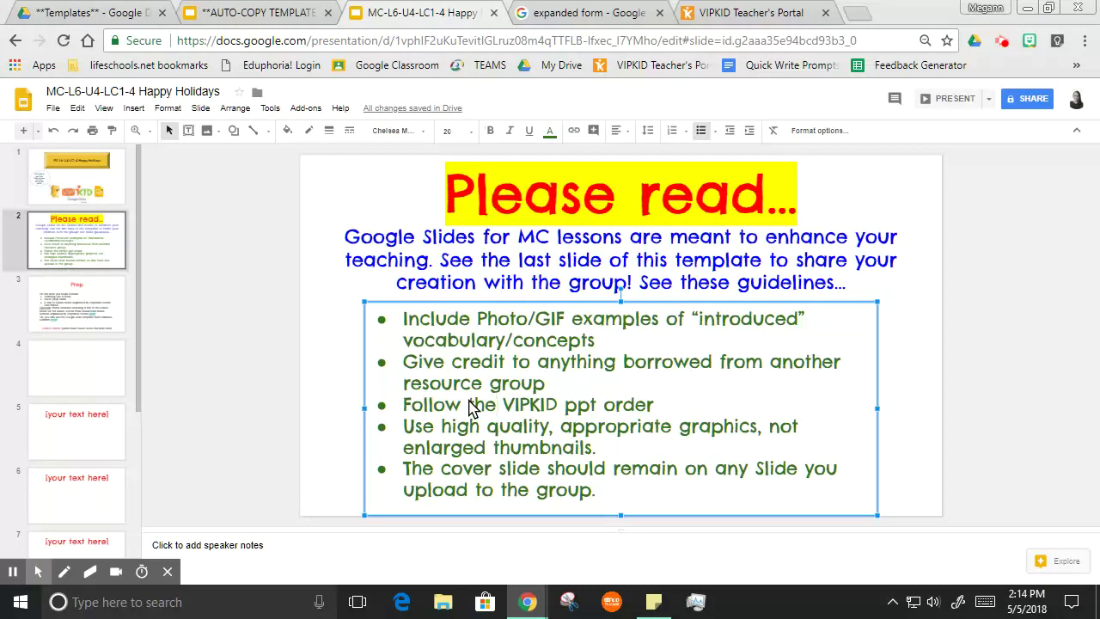
{"action": "left_click_drag", "start_coordinate": [598, 449], "coordinate": [403, 424]}
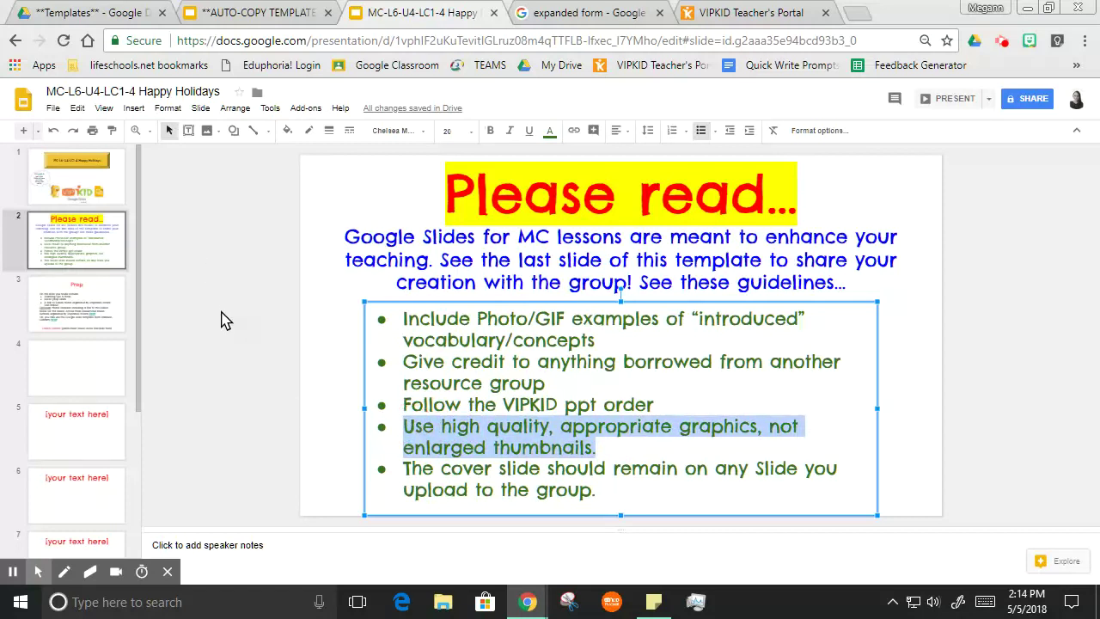
{"action": "left_click", "coordinate": [531, 17]}
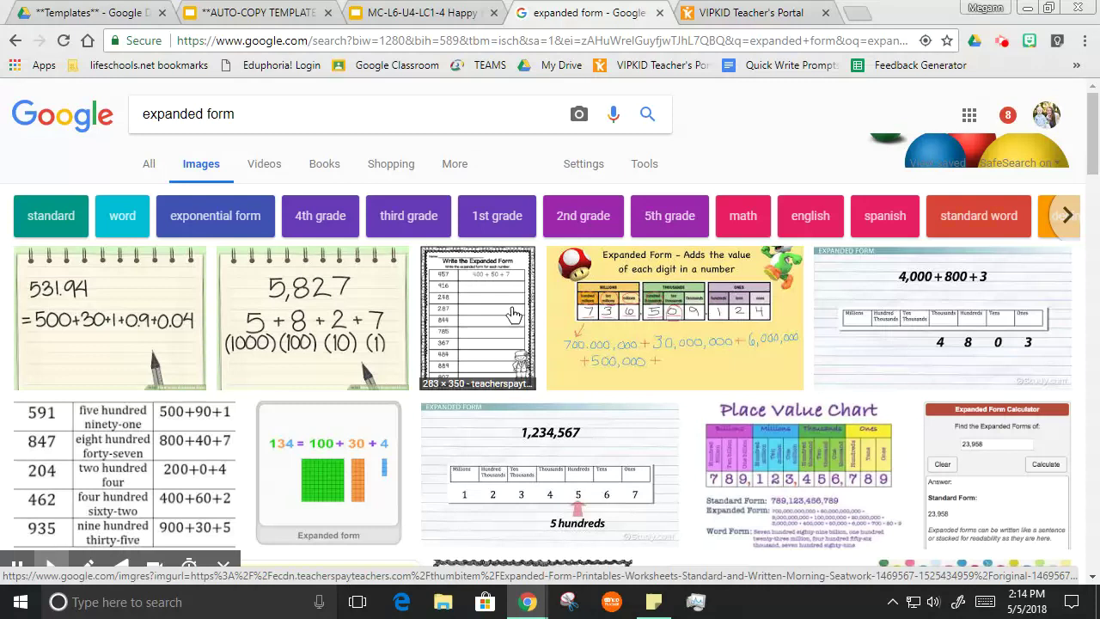
{"action": "left_click", "coordinate": [400, 12]}
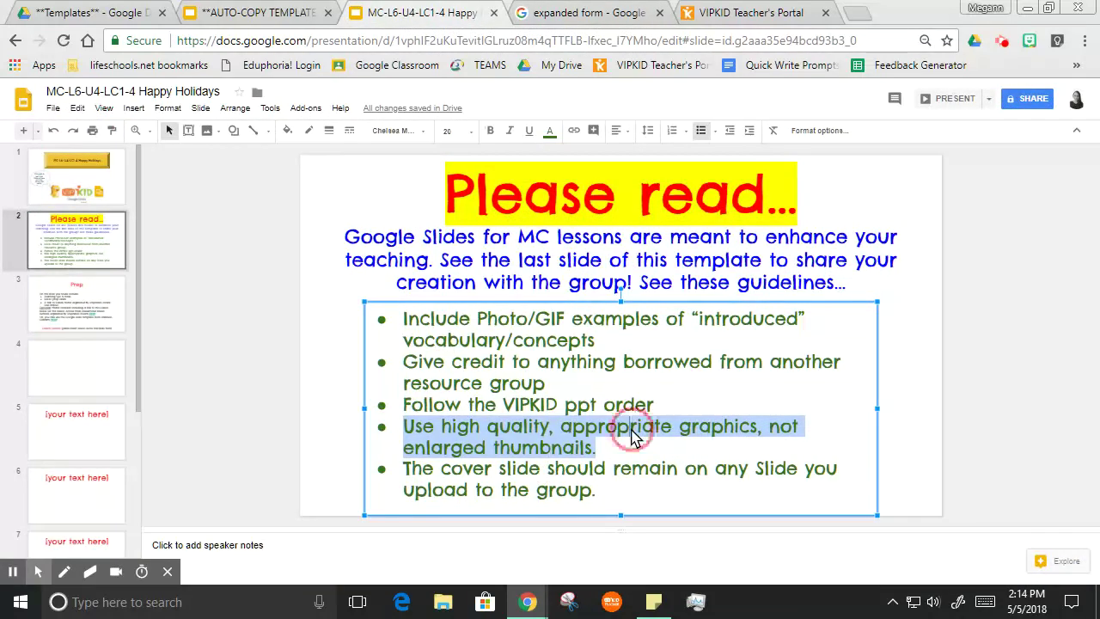
{"action": "left_click_drag", "start_coordinate": [660, 429], "coordinate": [565, 432]}
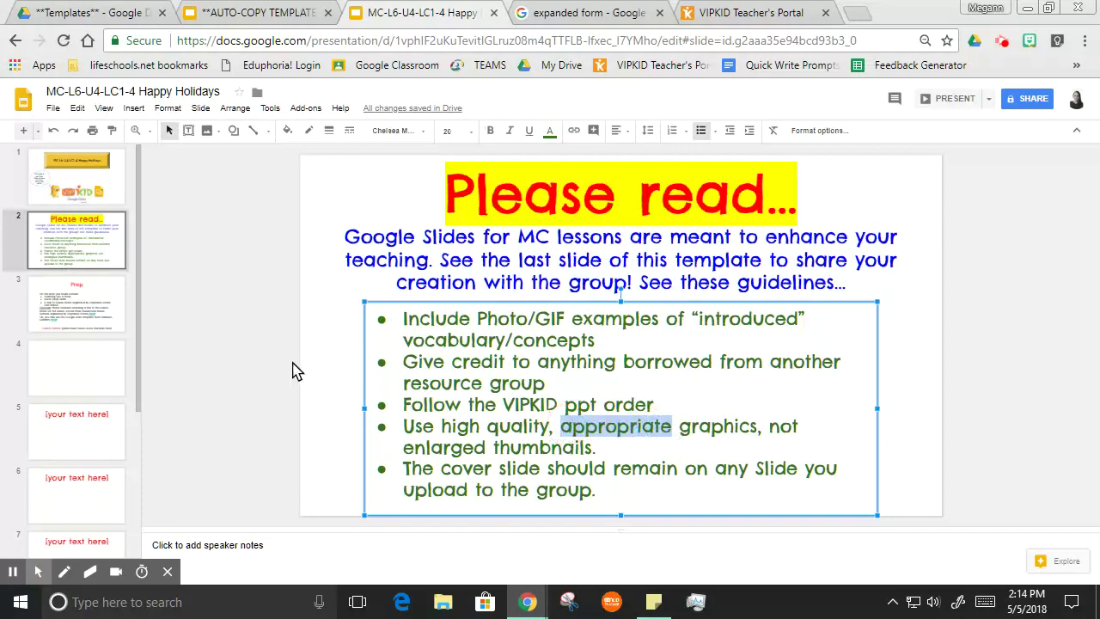